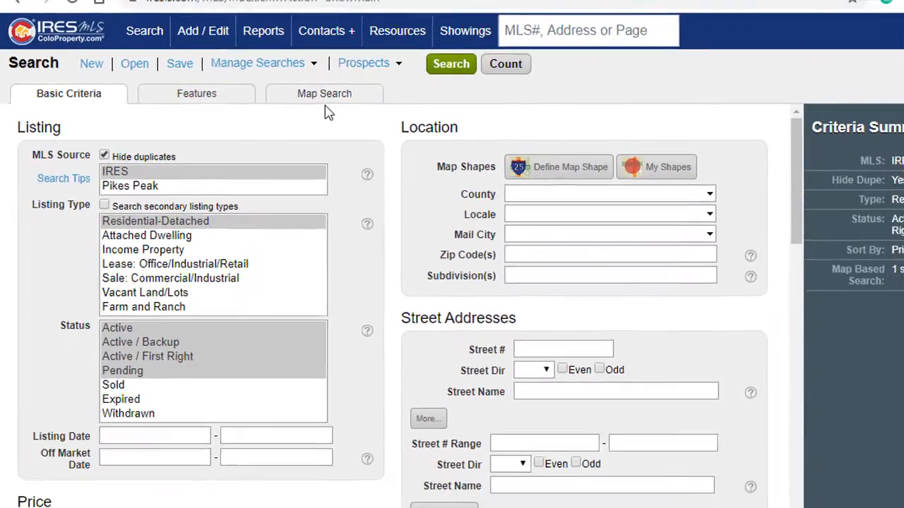
Step: Show the IRES MLS map search rectangle and count its matches: 10 Loveland listings
{"action": "left_click", "coordinate": [328, 101]}
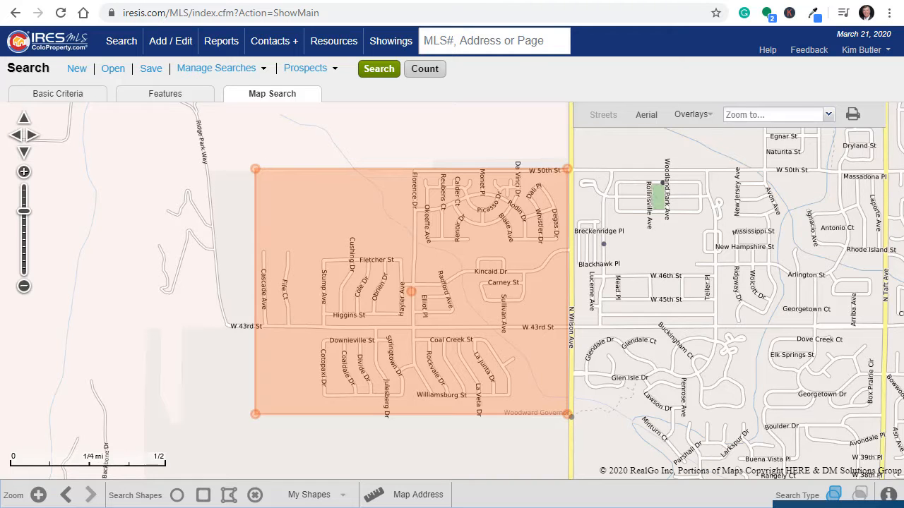
{"action": "left_click", "coordinate": [425, 73]}
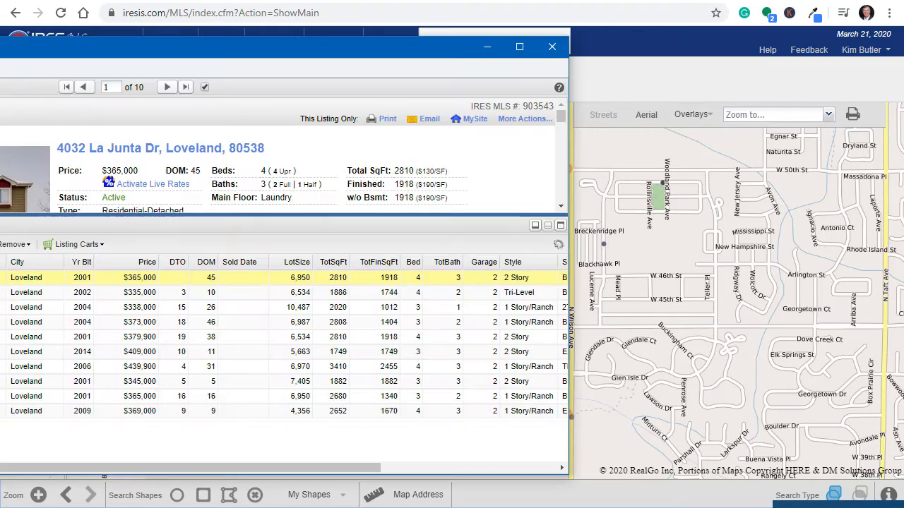
{"action": "left_click_drag", "start_coordinate": [0, 49], "coordinate": [268, 46]}
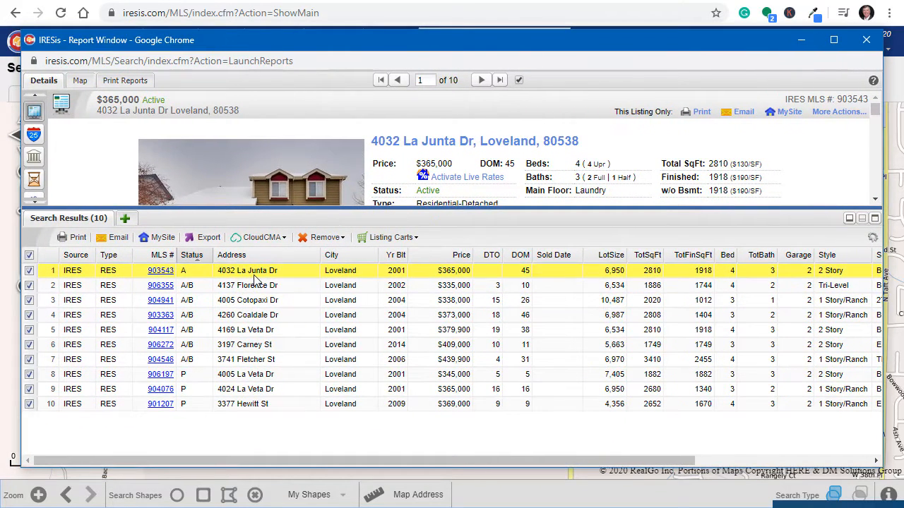
Step: Sort the 10 IRES MLS results by Status to reveal three Pending listings, then restore the order
{"action": "left_click", "coordinate": [193, 255]}
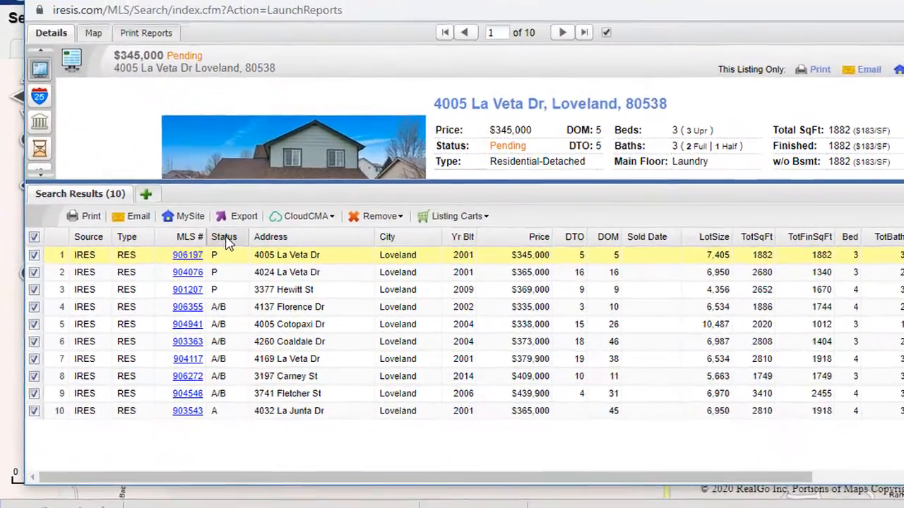
{"action": "left_click", "coordinate": [194, 256]}
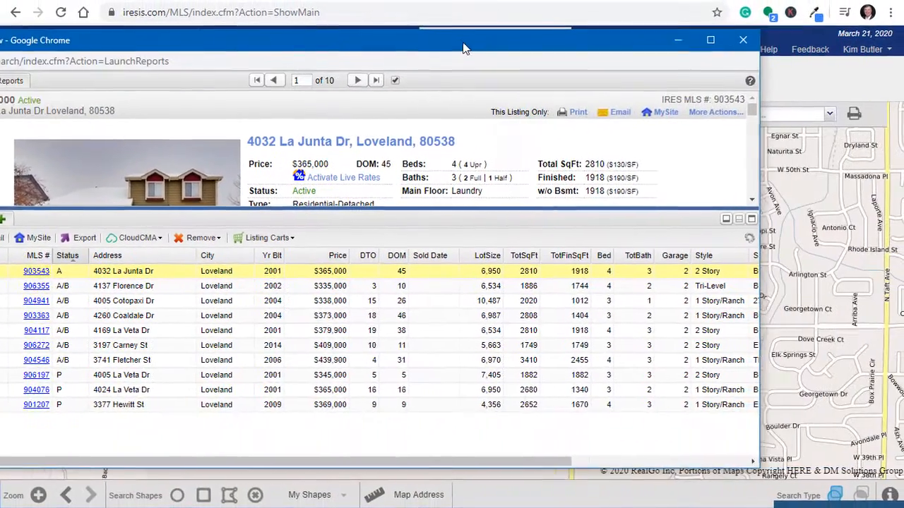
{"action": "left_click_drag", "start_coordinate": [462, 48], "coordinate": [394, 57]}
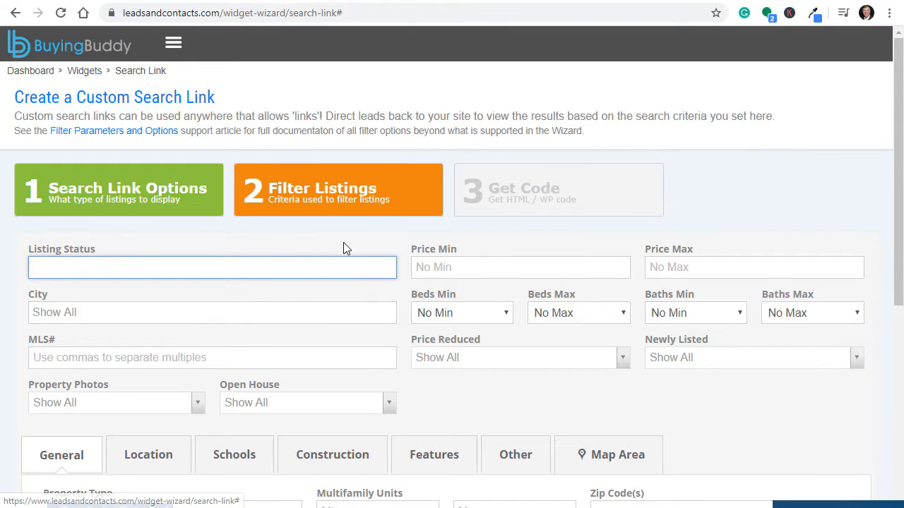
Step: Set Listing Status to For Sale and remove Pending from Property Substatus
{"action": "scroll", "coordinate": [343, 251], "scroll_direction": "down", "scroll_amount": 1}
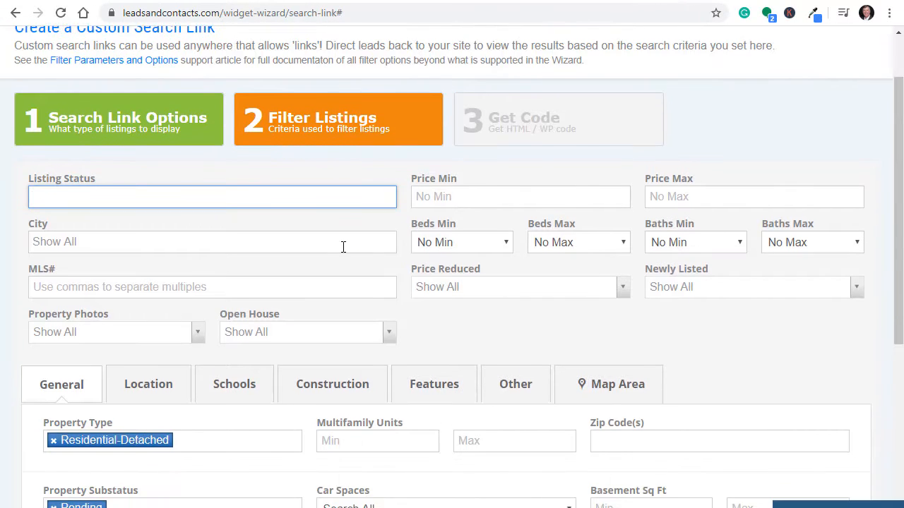
{"action": "scroll", "coordinate": [344, 247], "scroll_direction": "down", "scroll_amount": 1}
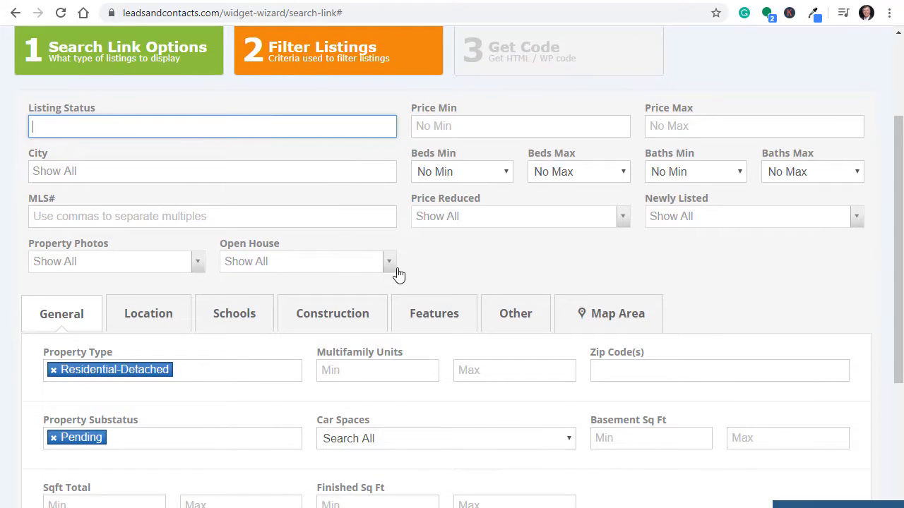
{"action": "left_click", "coordinate": [73, 126]}
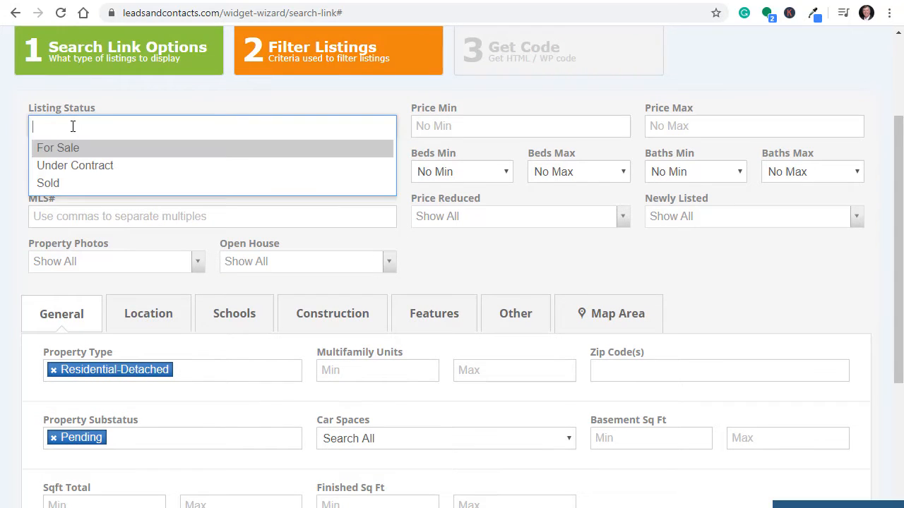
{"action": "left_click", "coordinate": [73, 147]}
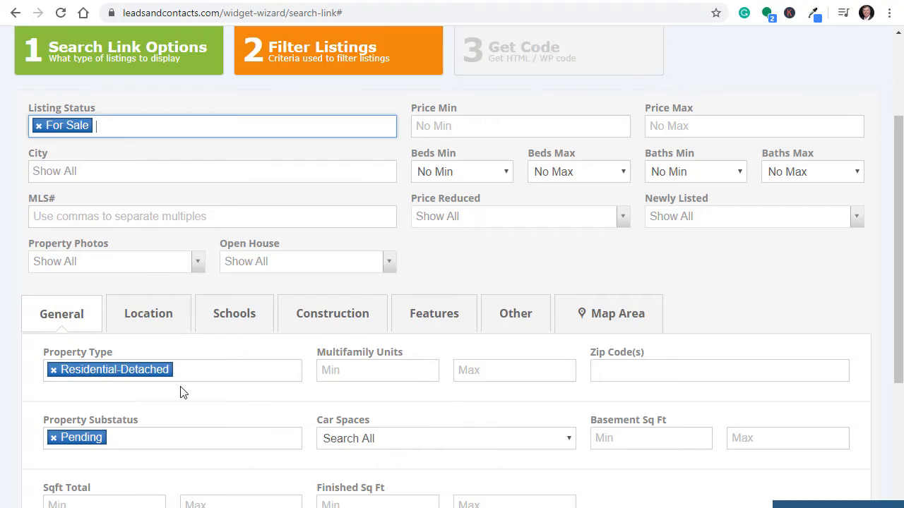
{"action": "left_click", "coordinate": [54, 438]}
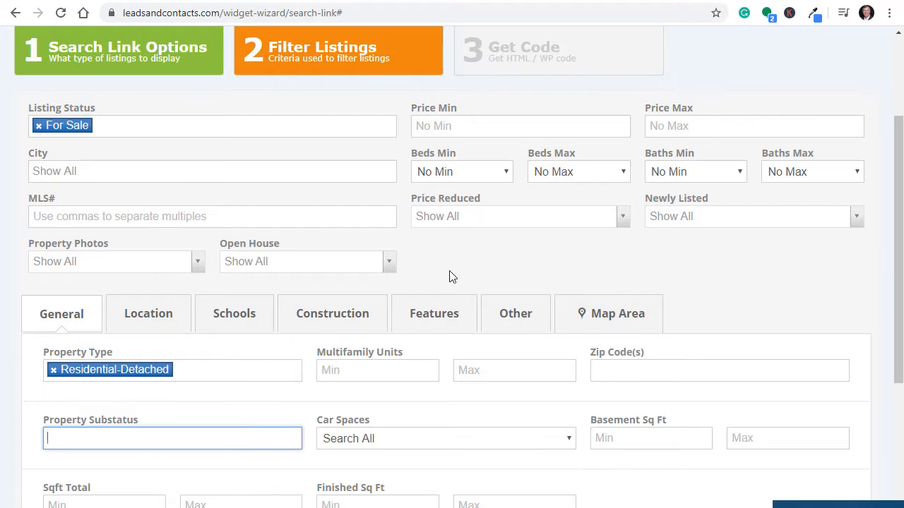
Step: Show the filter's map area and preview the 8 matching Loveland listings
{"action": "left_click", "coordinate": [606, 318]}
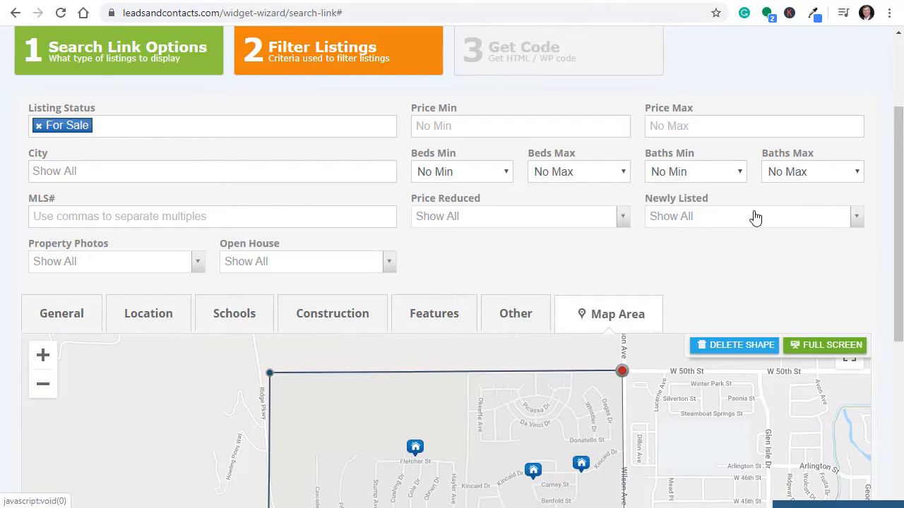
{"action": "scroll", "coordinate": [899, 164], "scroll_direction": "down", "scroll_amount": 5}
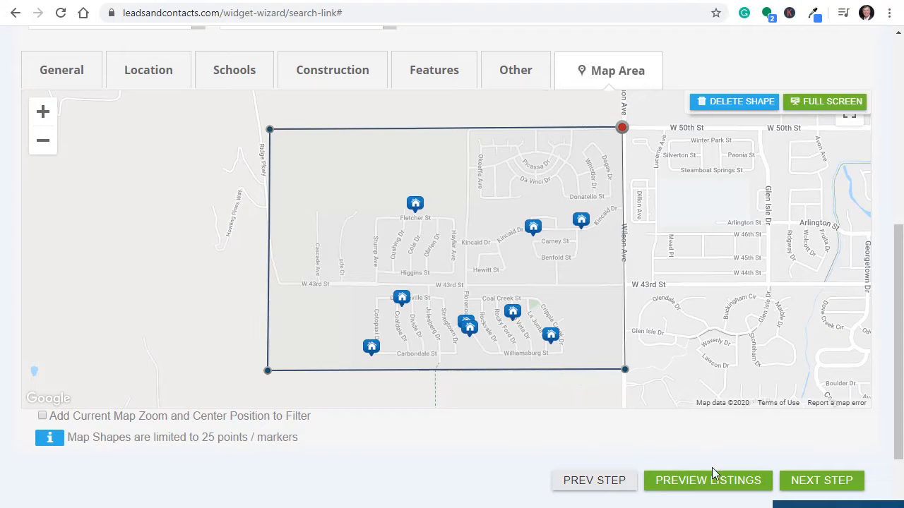
{"action": "left_click", "coordinate": [728, 488]}
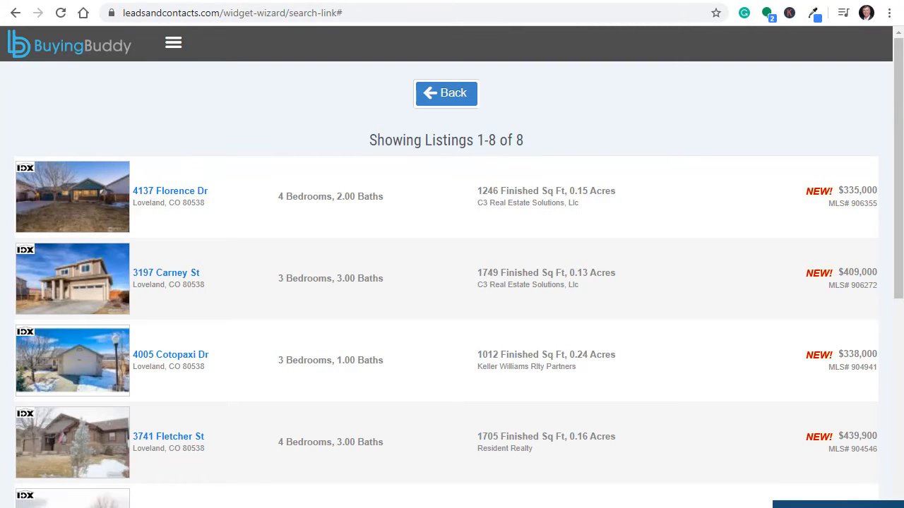
Step: Compare the 8 previewed listings with the 10 IRES MLS results, then go back to the filter form
{"action": "left_click", "coordinate": [1, 57]}
{"action": "left_click_drag", "start_coordinate": [19, 55], "coordinate": [256, 44]}
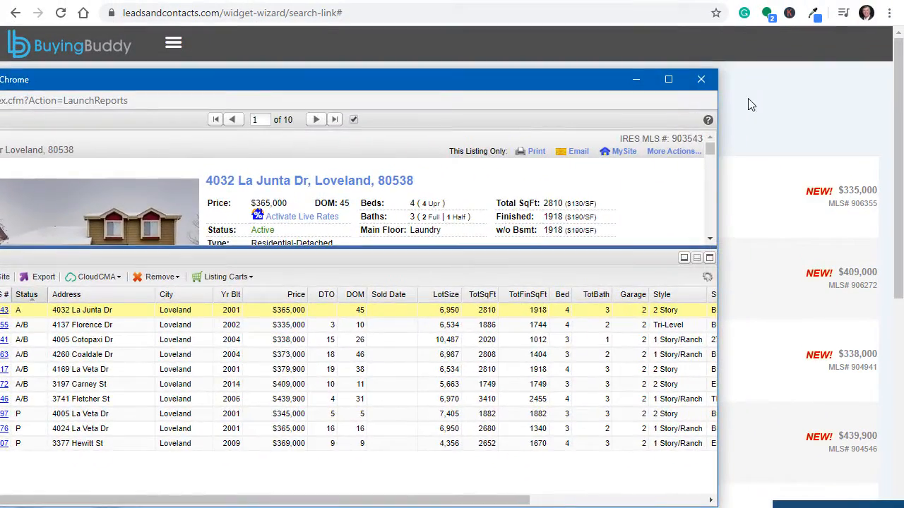
{"action": "left_click", "coordinate": [763, 113]}
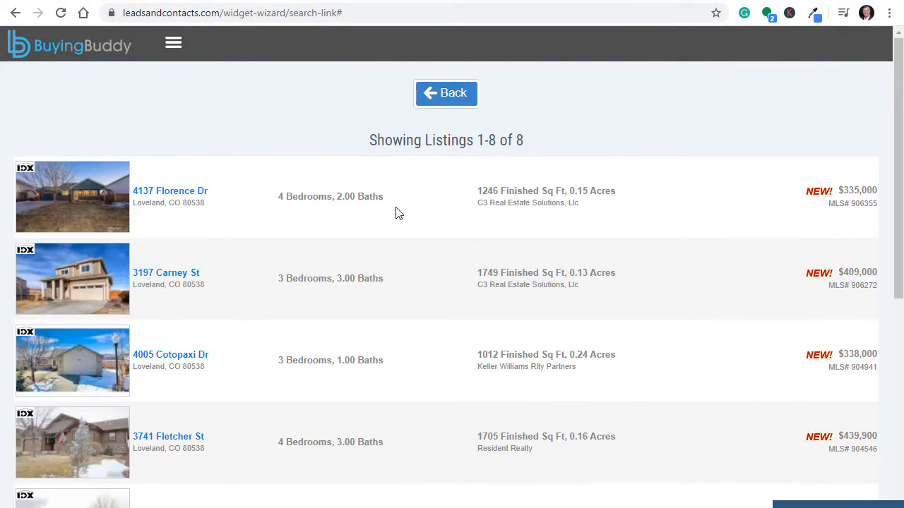
{"action": "scroll", "coordinate": [322, 278], "scroll_direction": "down", "scroll_amount": 5}
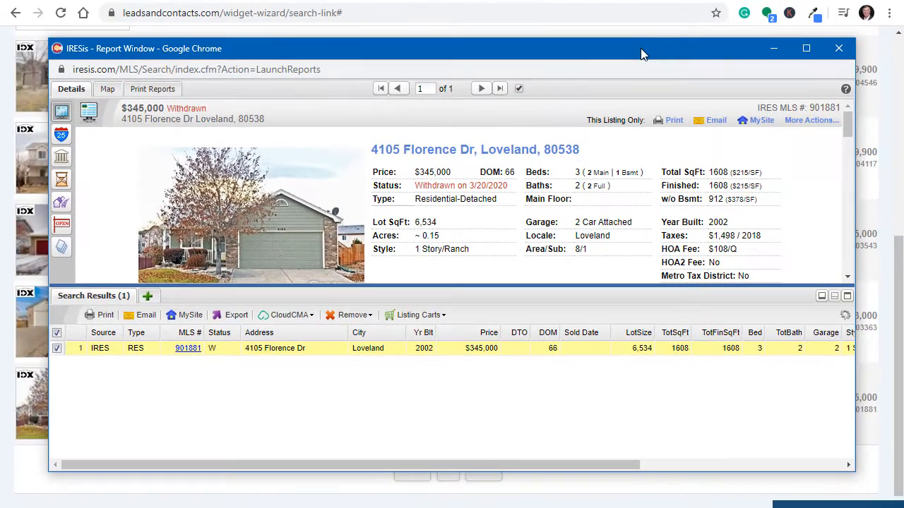
{"action": "left_click", "coordinate": [789, 45]}
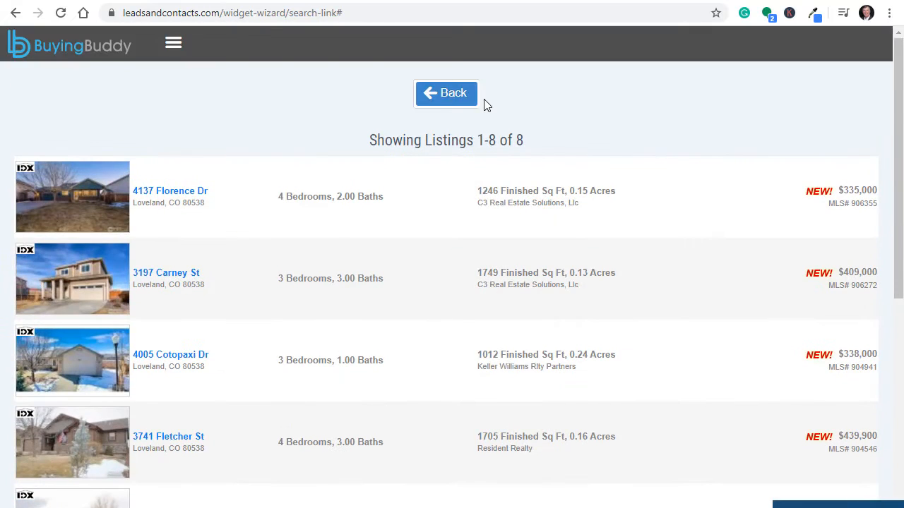
{"action": "left_click", "coordinate": [434, 95]}
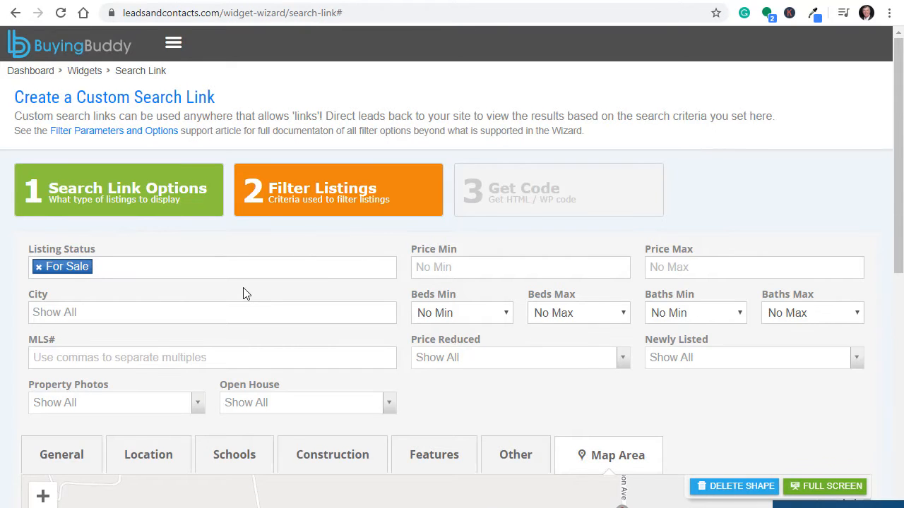
Step: Check the Residential-Detached property filters against the IRES MLS basic search criteria
{"action": "scroll", "coordinate": [243, 293], "scroll_direction": "down", "scroll_amount": 1}
{"action": "scroll", "coordinate": [201, 334], "scroll_direction": "down", "scroll_amount": 1}
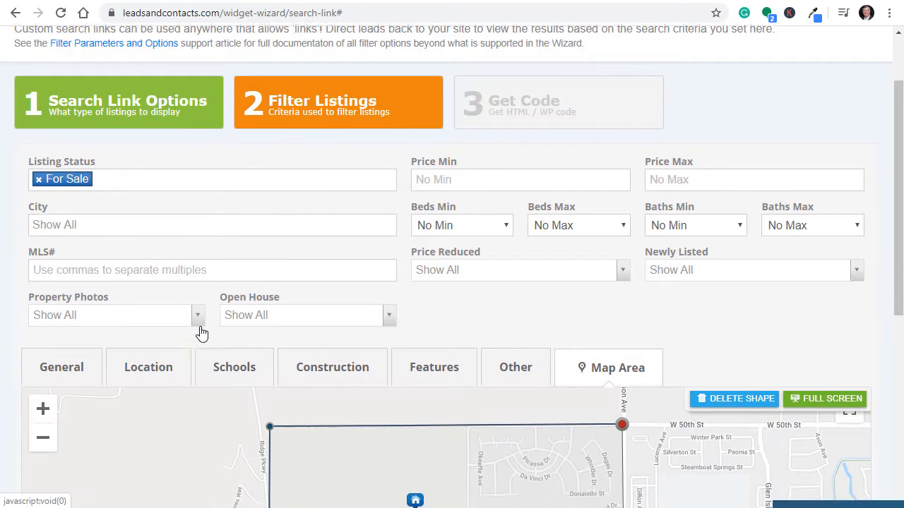
{"action": "scroll", "coordinate": [201, 333], "scroll_direction": "down", "scroll_amount": 5}
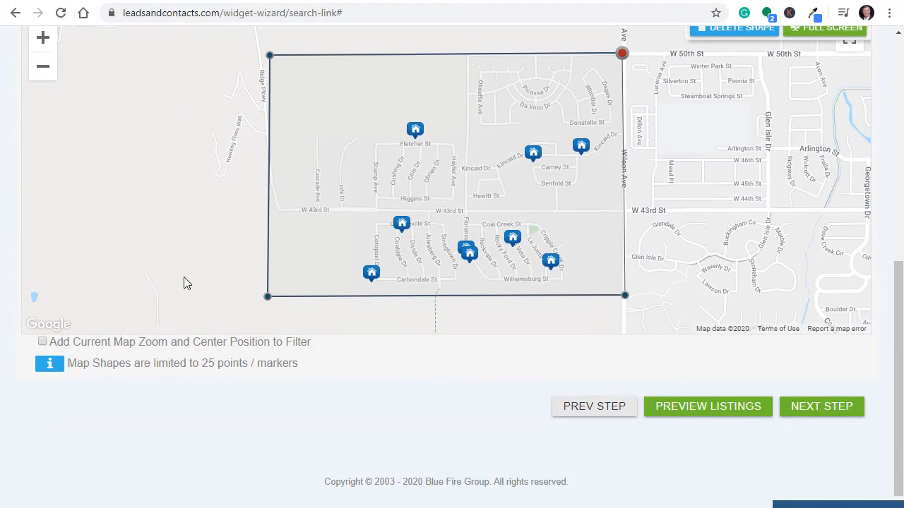
{"action": "scroll", "coordinate": [183, 283], "scroll_direction": "up", "scroll_amount": 5}
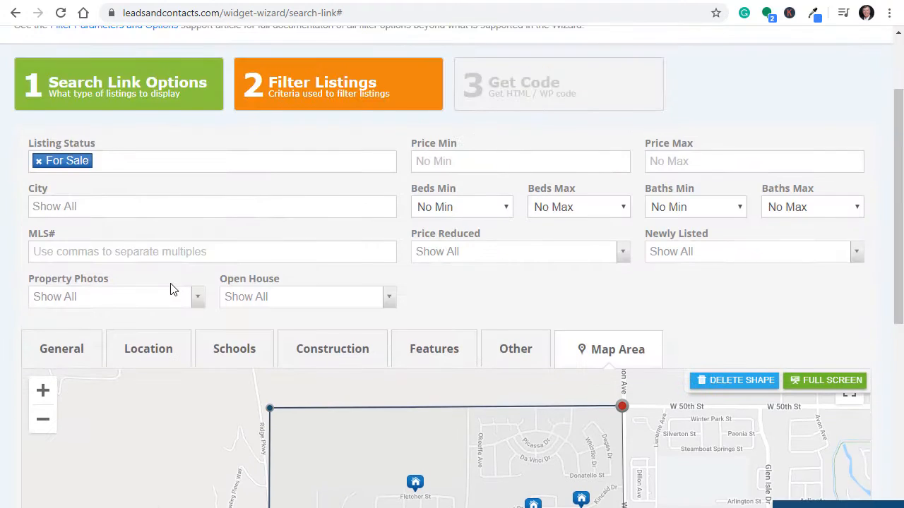
{"action": "left_click", "coordinate": [76, 346]}
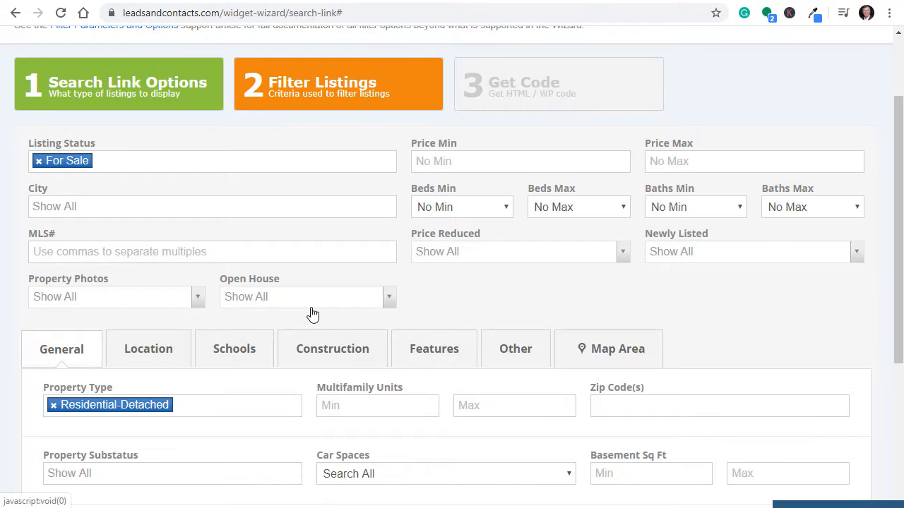
{"action": "scroll", "coordinate": [313, 315], "scroll_direction": "down", "scroll_amount": 2}
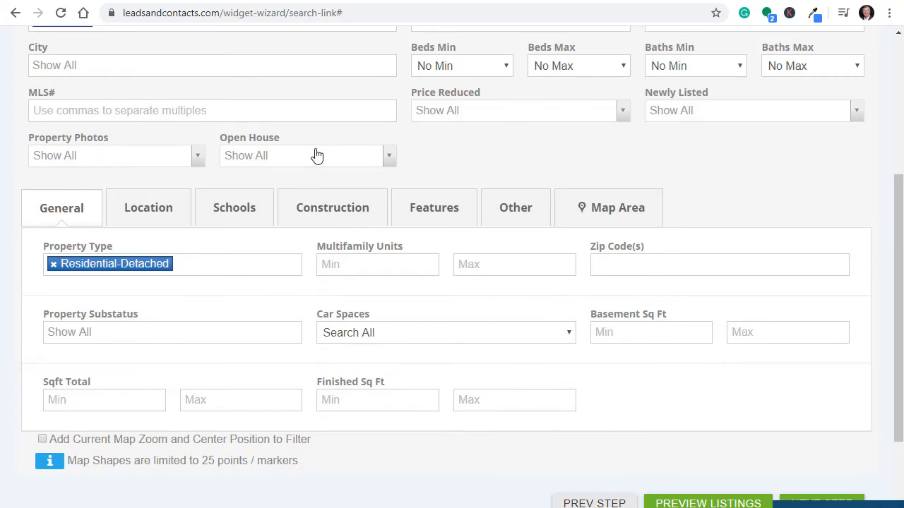
{"action": "left_click", "coordinate": [248, 2]}
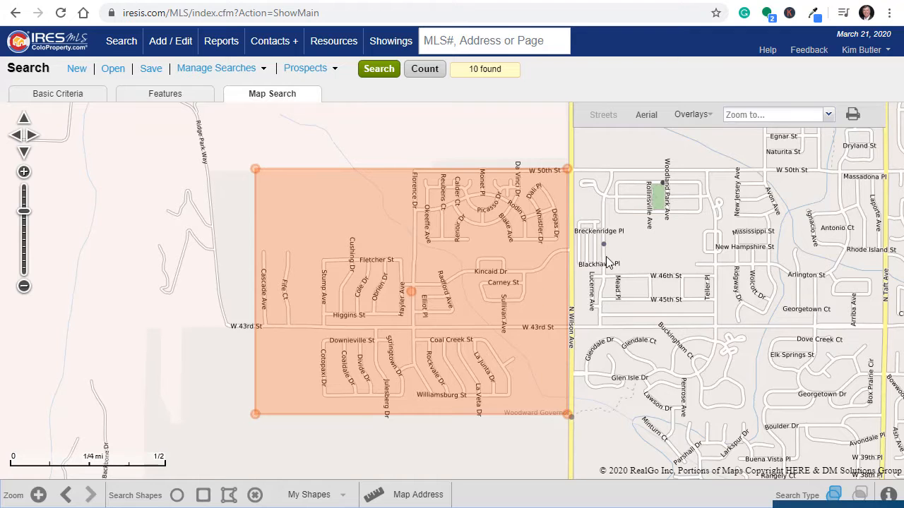
{"action": "left_click", "coordinate": [60, 99]}
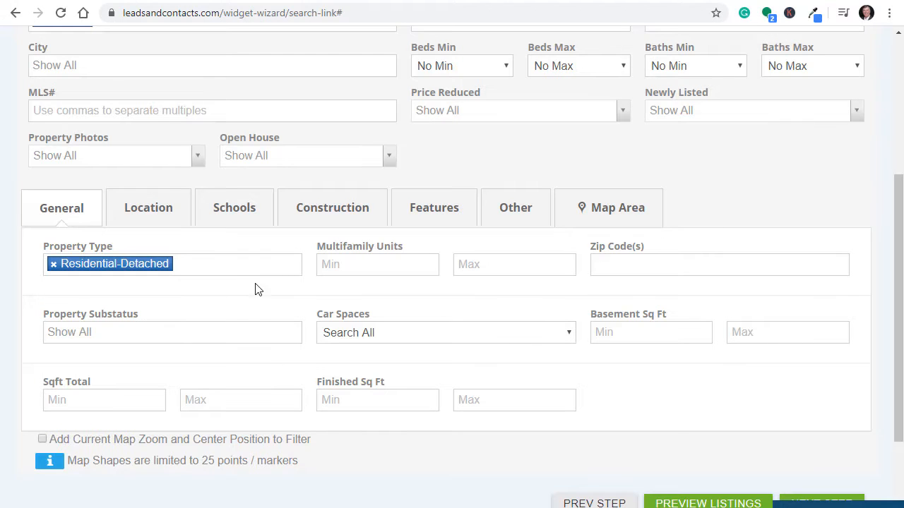
{"action": "scroll", "coordinate": [183, 247], "scroll_direction": "up", "scroll_amount": 4}
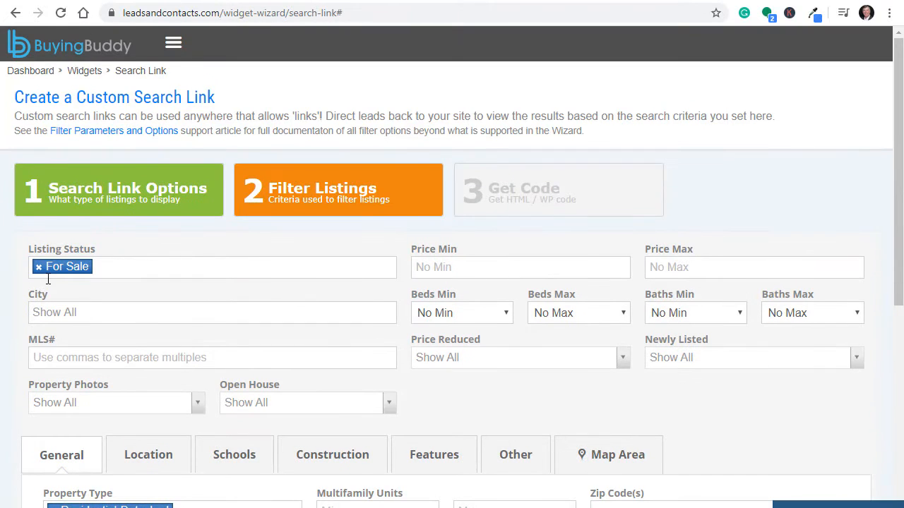
{"action": "scroll", "coordinate": [72, 273], "scroll_direction": "down", "scroll_amount": 4}
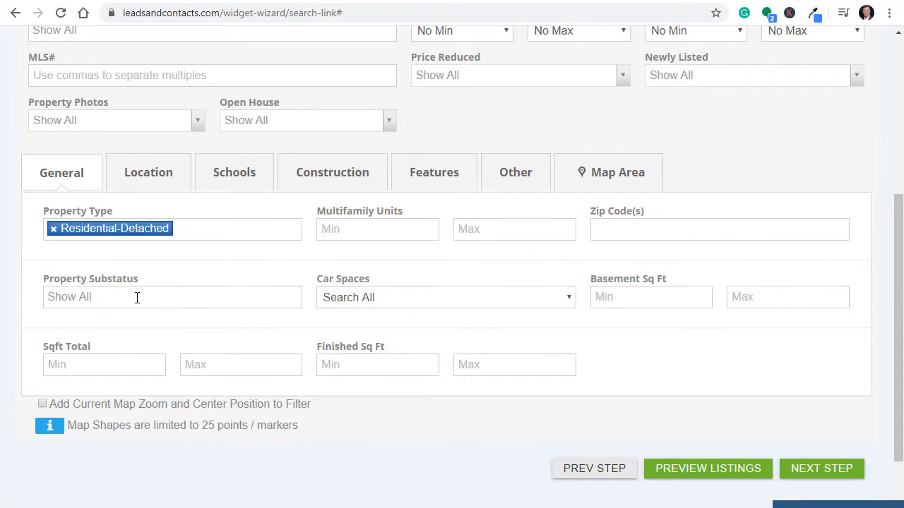
Step: Set Property Substatus to None and preview, leaving a single $365,000 Loveland listing
{"action": "left_click", "coordinate": [137, 298]}
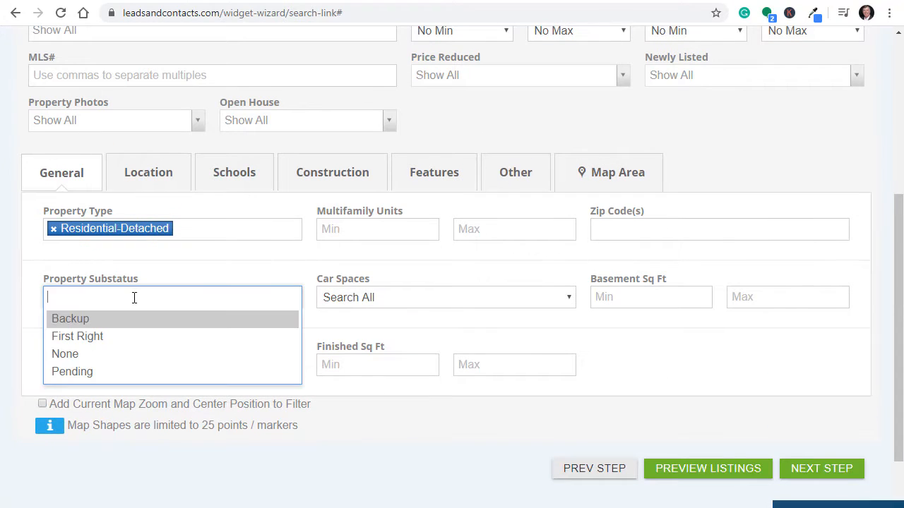
{"action": "left_click", "coordinate": [88, 356]}
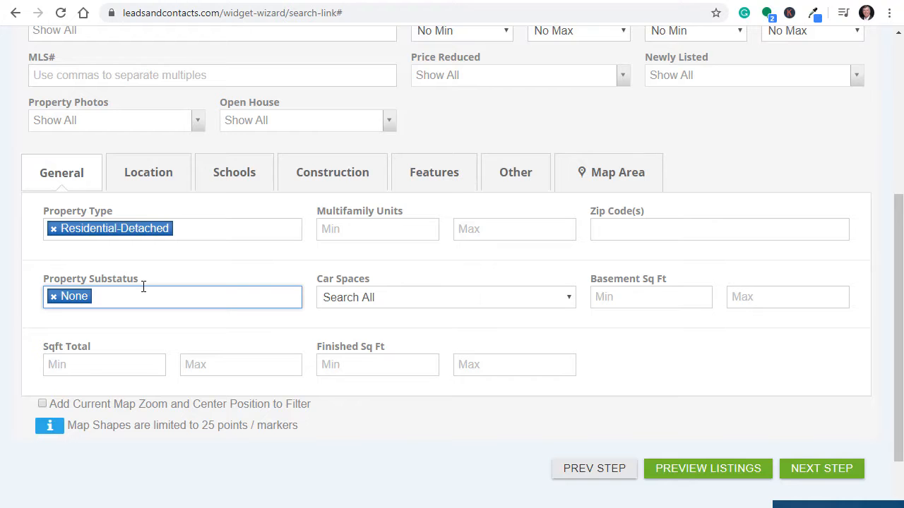
{"action": "scroll", "coordinate": [202, 265], "scroll_direction": "up", "scroll_amount": 4}
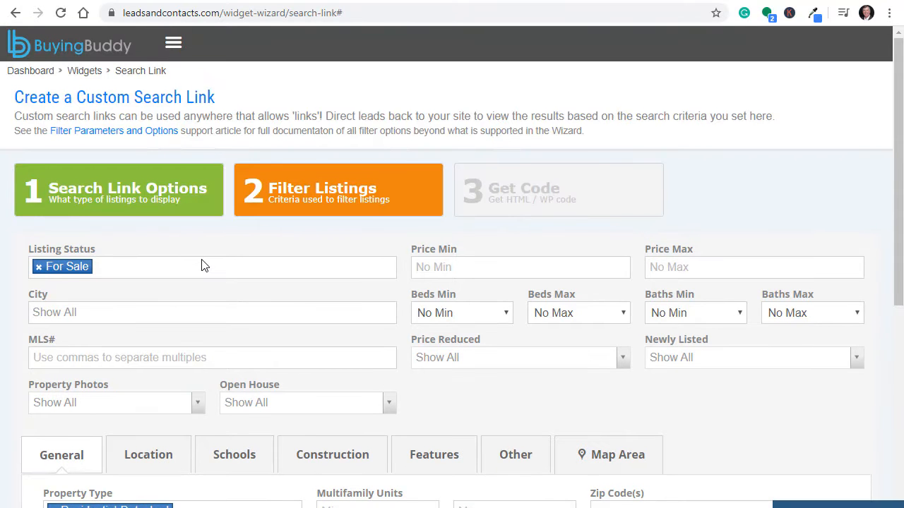
{"action": "scroll", "coordinate": [201, 266], "scroll_direction": "down", "scroll_amount": 5}
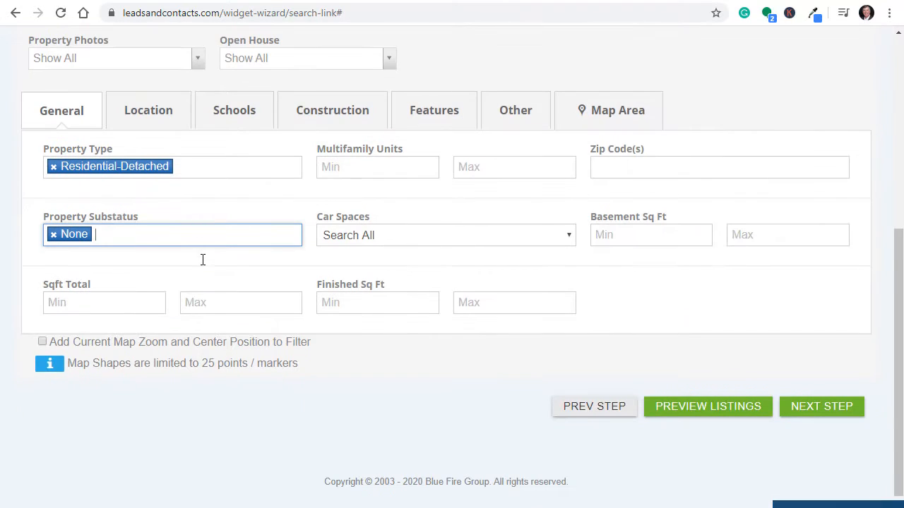
{"action": "left_click", "coordinate": [688, 413]}
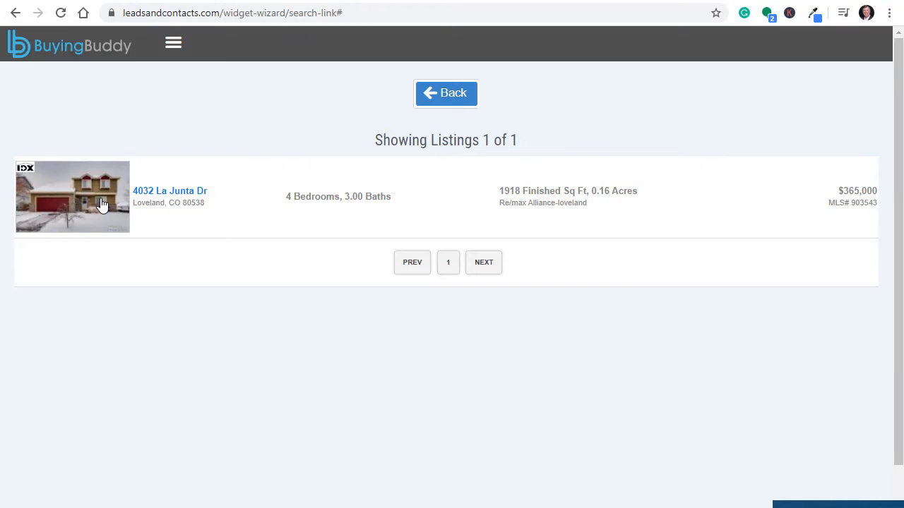
{"action": "key", "text": "alt+Tab"}
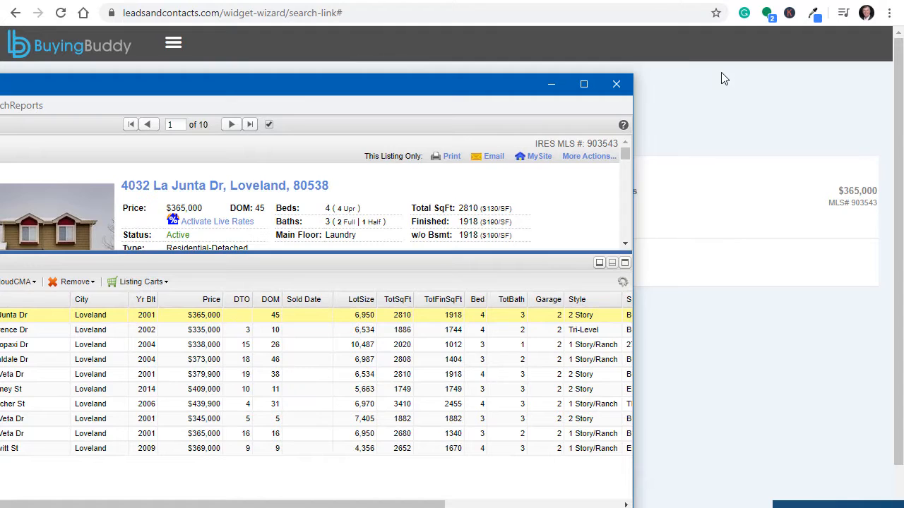
{"action": "left_click", "coordinate": [727, 84]}
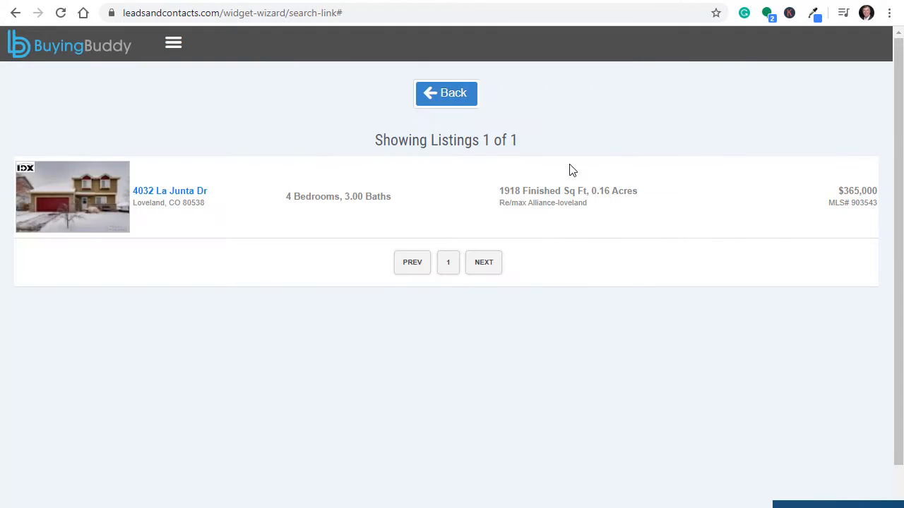
{"action": "left_click", "coordinate": [452, 97]}
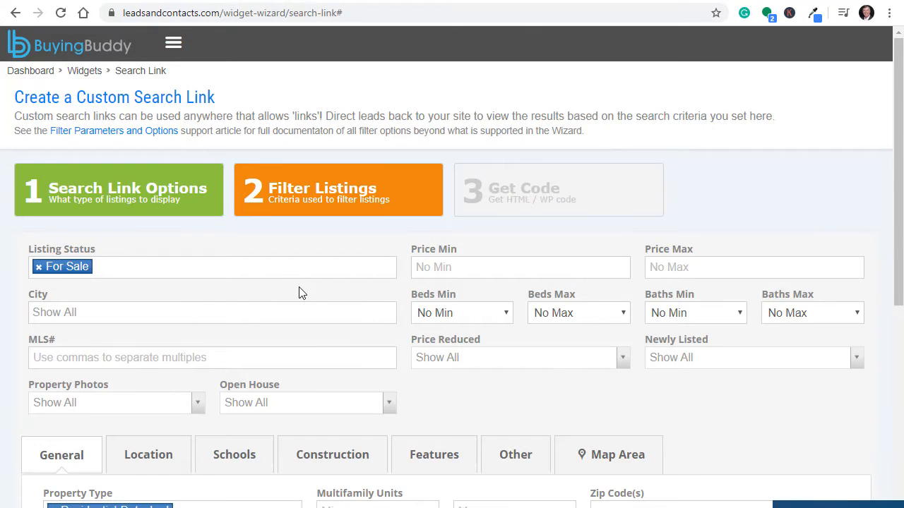
Step: Clear For Sale from the Listing Status filter
{"action": "scroll", "coordinate": [301, 291], "scroll_direction": "down", "scroll_amount": 3}
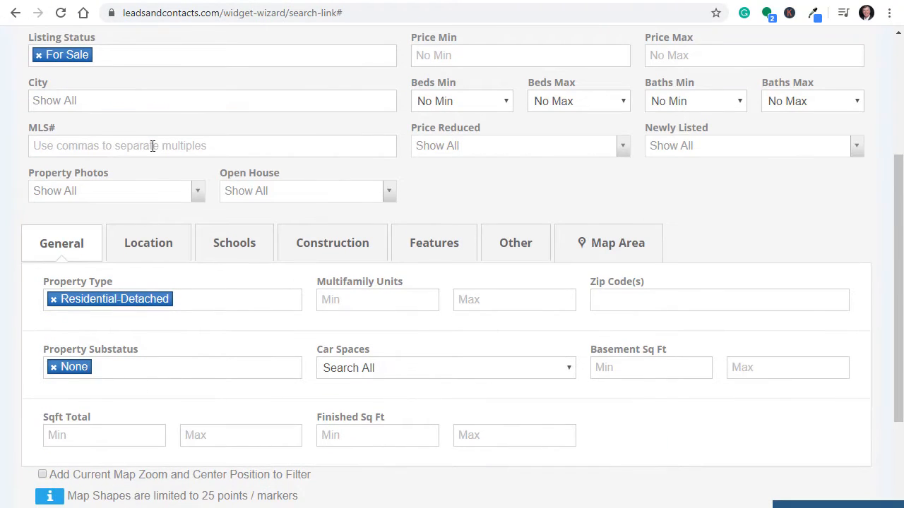
{"action": "scroll", "coordinate": [152, 145], "scroll_direction": "up", "scroll_amount": 3}
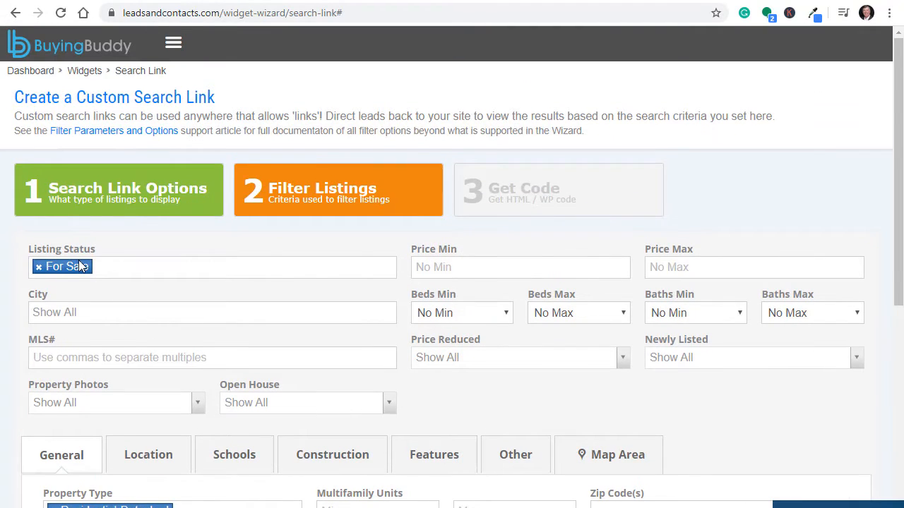
{"action": "scroll", "coordinate": [79, 266], "scroll_direction": "down", "scroll_amount": 2}
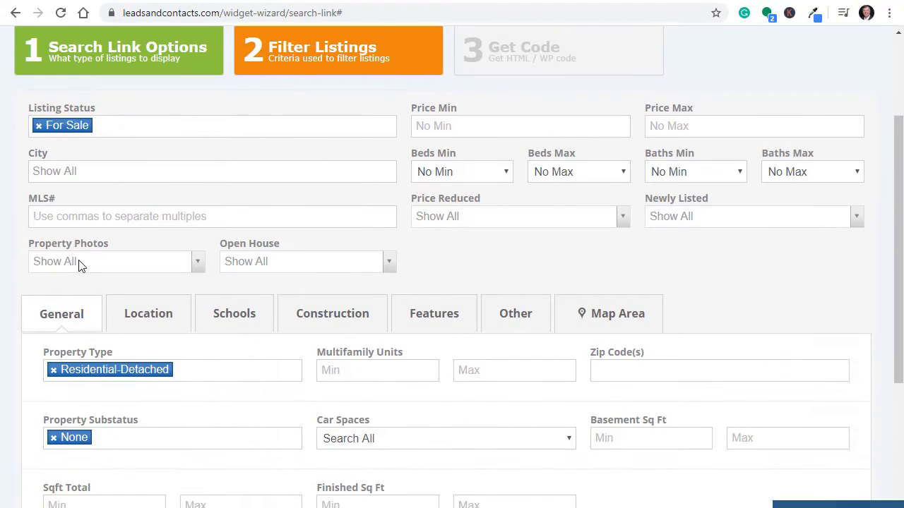
{"action": "left_click", "coordinate": [39, 127]}
Step: Set Listing Status to Under Contract and preview, which returns no results
{"action": "left_click", "coordinate": [78, 126]}
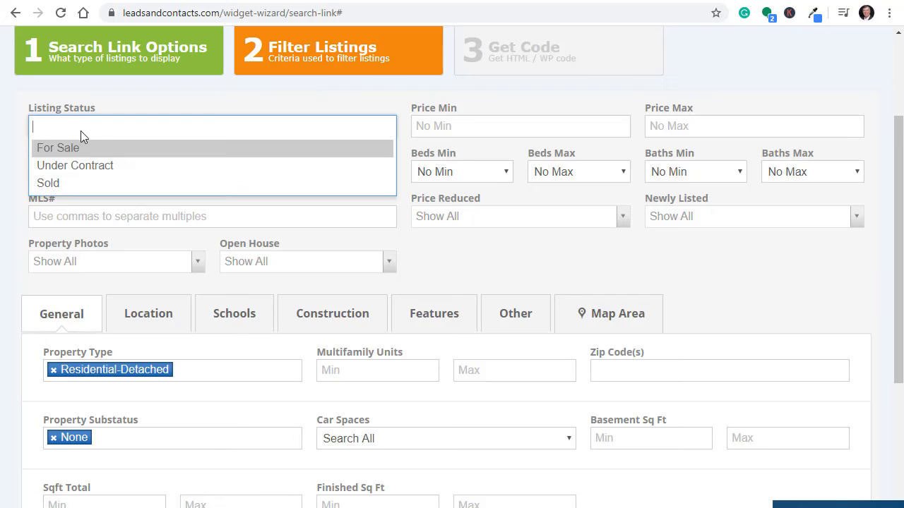
{"action": "left_click", "coordinate": [90, 164]}
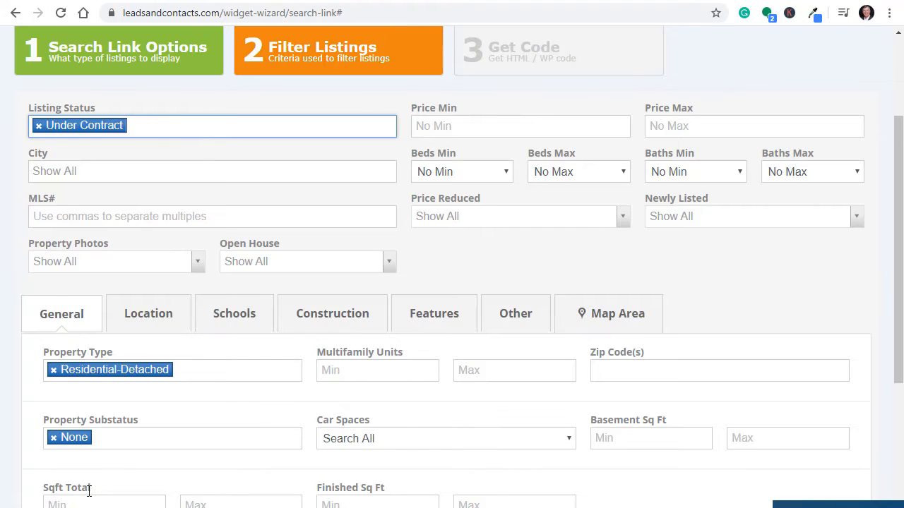
{"action": "scroll", "coordinate": [399, 419], "scroll_direction": "down", "scroll_amount": 3}
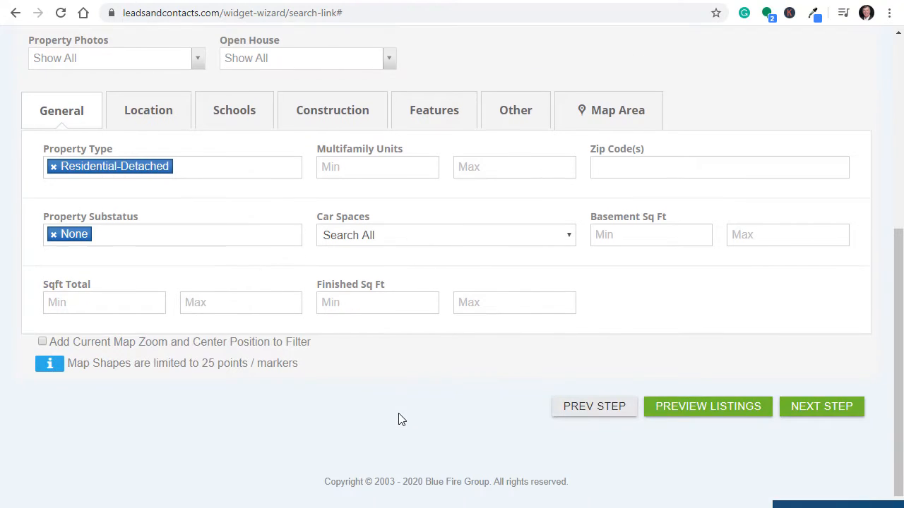
{"action": "left_click", "coordinate": [696, 409]}
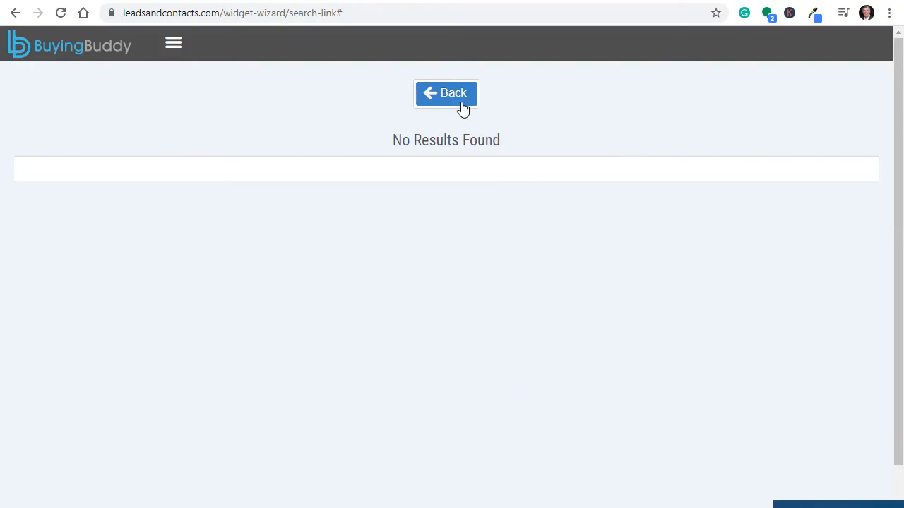
{"action": "left_click", "coordinate": [454, 98]}
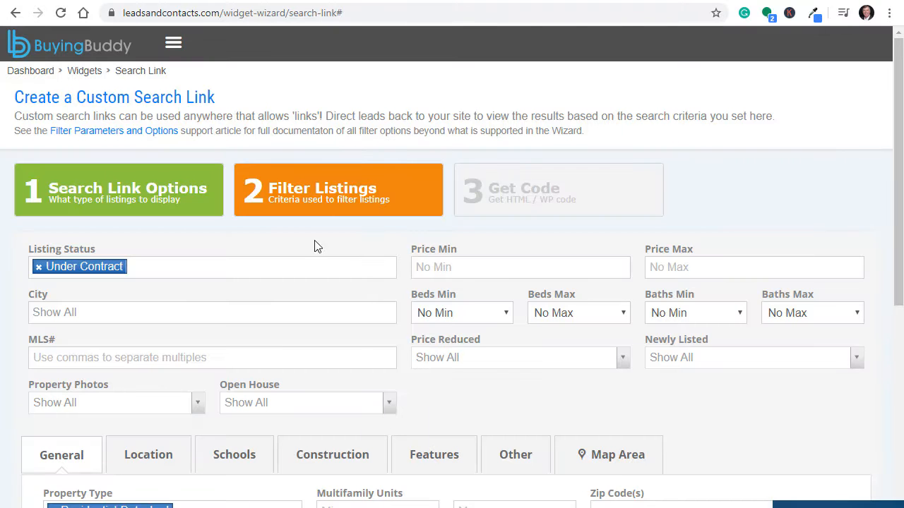
Step: Remove the None substatus and preview again, which also returns no results
{"action": "scroll", "coordinate": [238, 313], "scroll_direction": "down", "scroll_amount": 3}
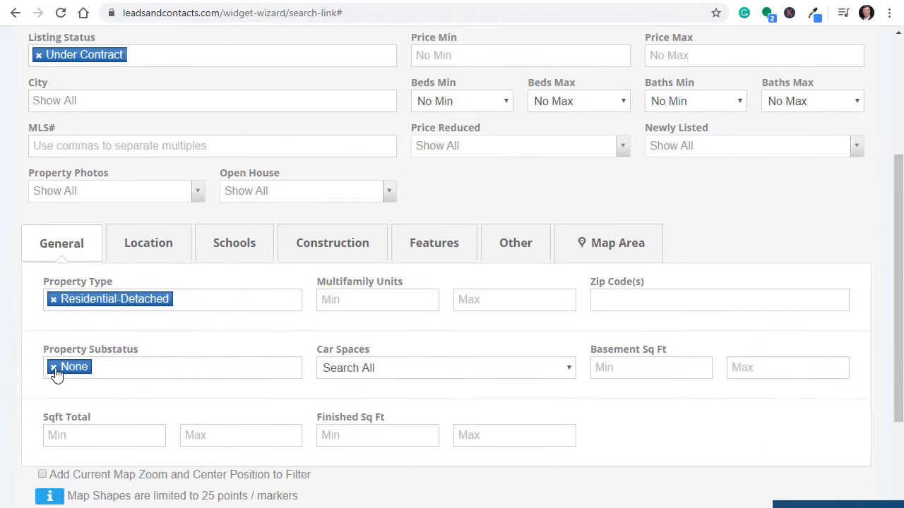
{"action": "left_click", "coordinate": [57, 370]}
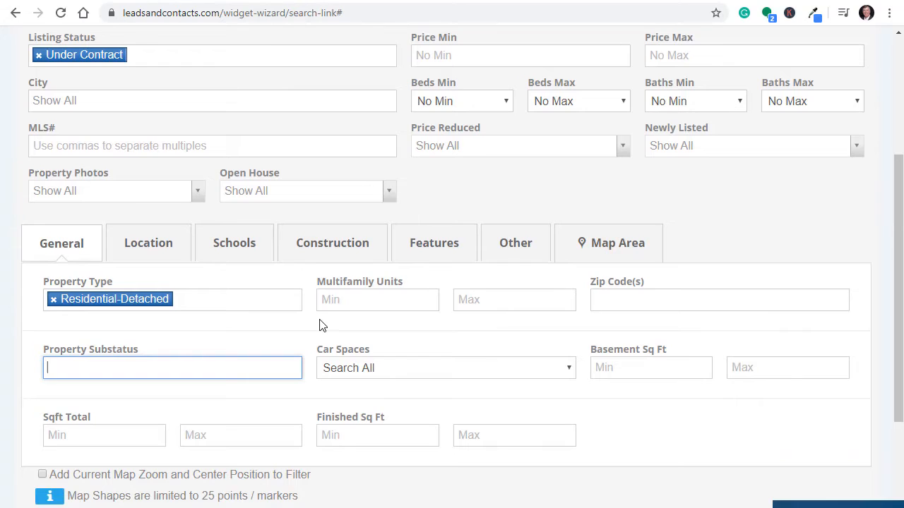
{"action": "scroll", "coordinate": [322, 325], "scroll_direction": "up", "scroll_amount": 3}
{"action": "scroll", "coordinate": [322, 325], "scroll_direction": "down", "scroll_amount": 4}
{"action": "left_click", "coordinate": [703, 471]}
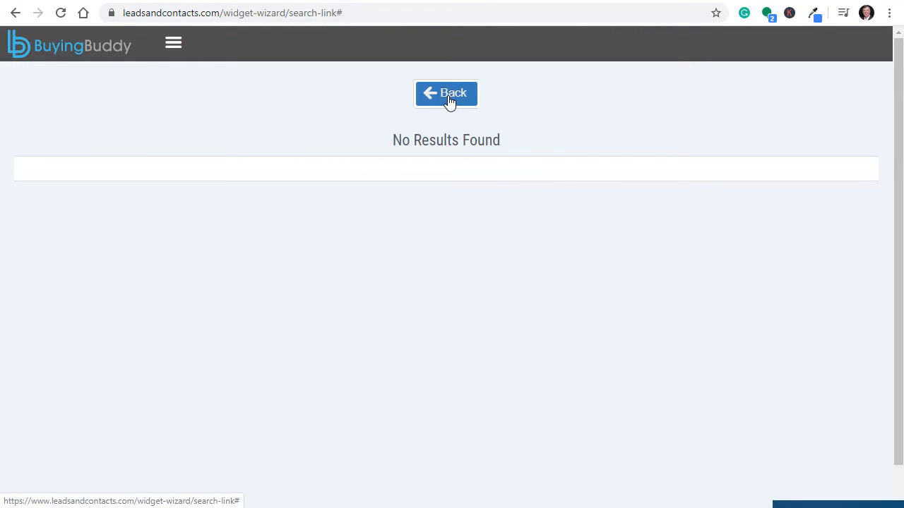
{"action": "left_click", "coordinate": [448, 100]}
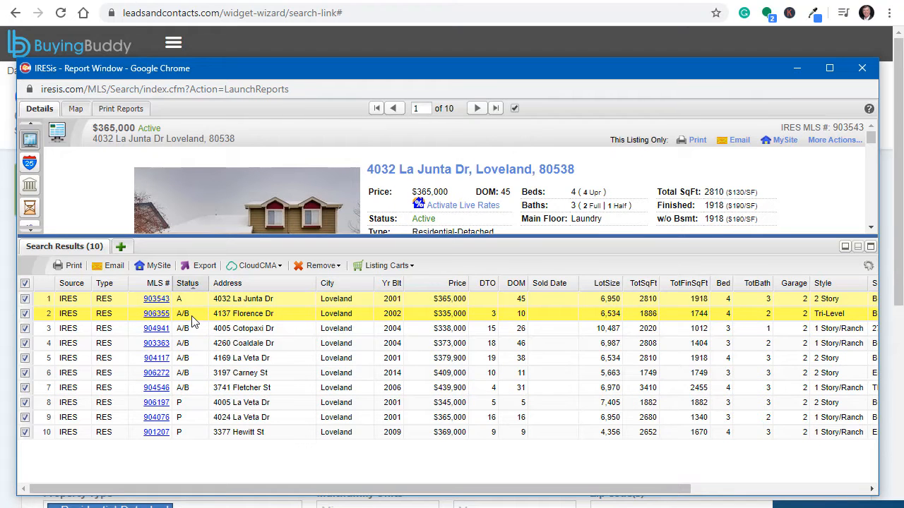
{"action": "left_click_drag", "start_coordinate": [438, 76], "coordinate": [196, 103]}
{"action": "left_click", "coordinate": [831, 120]}
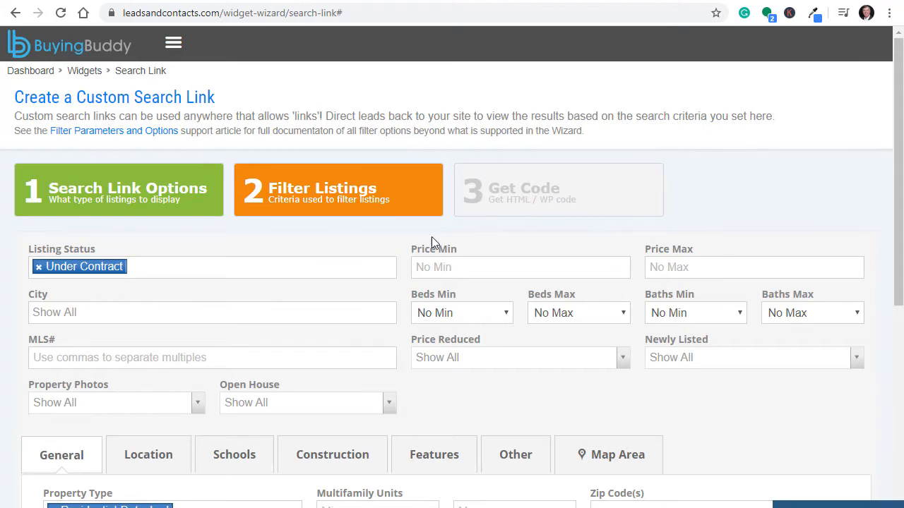
Step: Switch Listing Status from Under Contract back to For Sale
{"action": "left_click", "coordinate": [40, 268]}
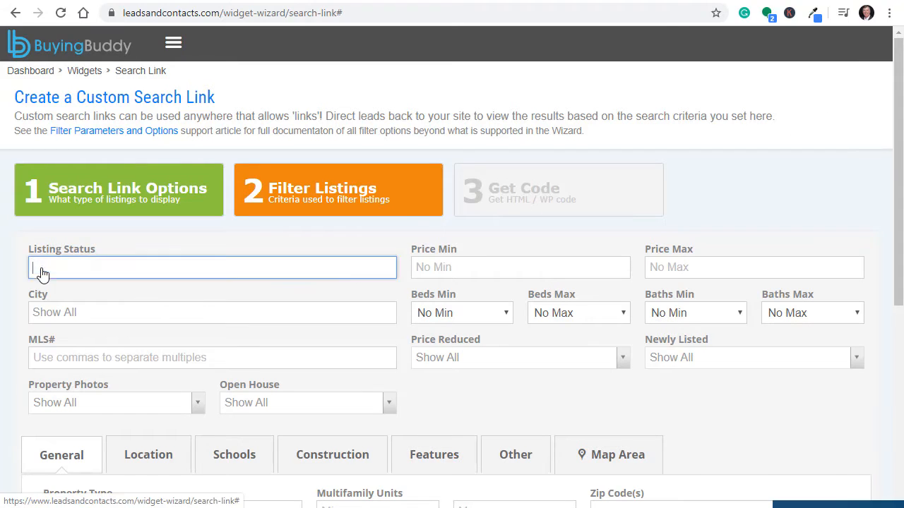
{"action": "left_click", "coordinate": [50, 266]}
{"action": "left_click", "coordinate": [65, 291]}
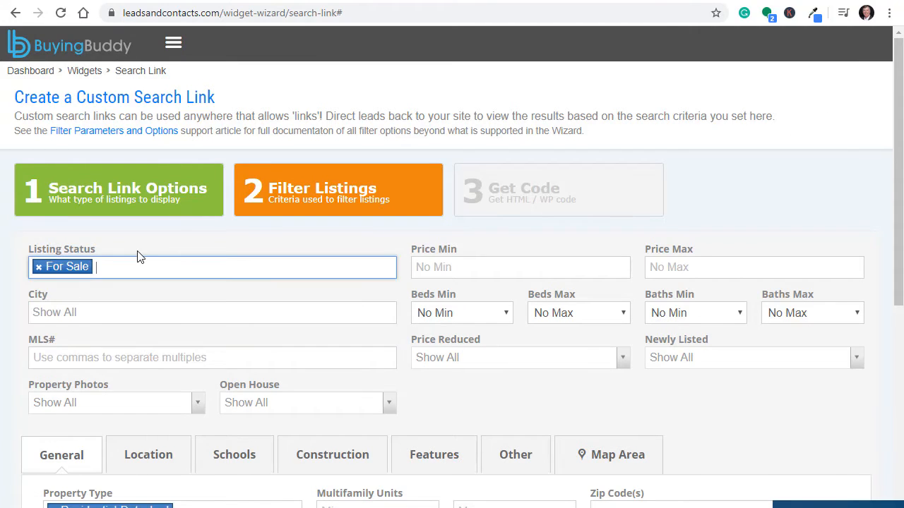
{"action": "scroll", "coordinate": [241, 293], "scroll_direction": "down", "scroll_amount": 1}
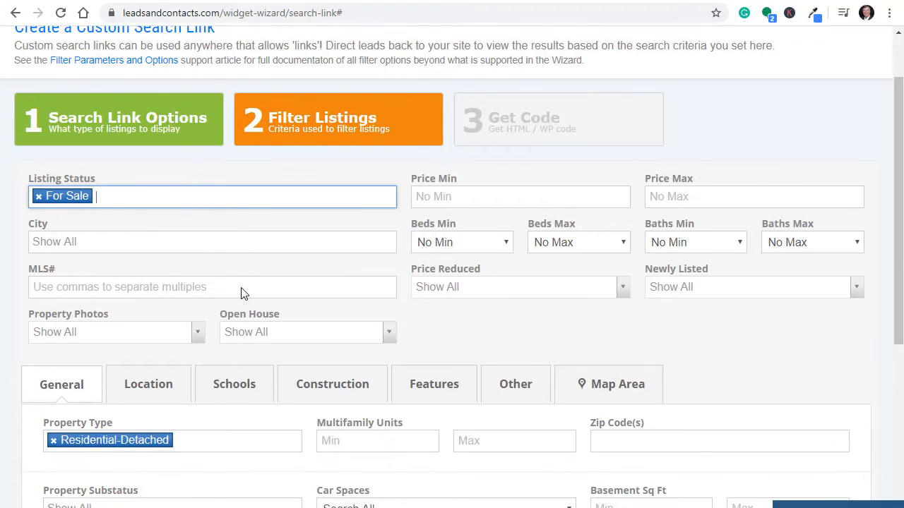
{"action": "scroll", "coordinate": [240, 294], "scroll_direction": "down", "scroll_amount": 2}
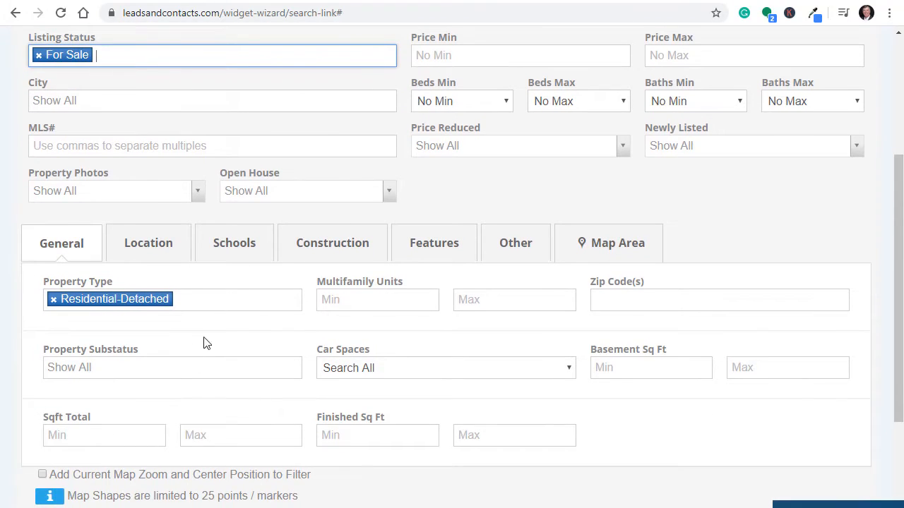
Step: Set Property Substatus to Backup and compare the form with the IRES MLS report
{"action": "left_click", "coordinate": [179, 364]}
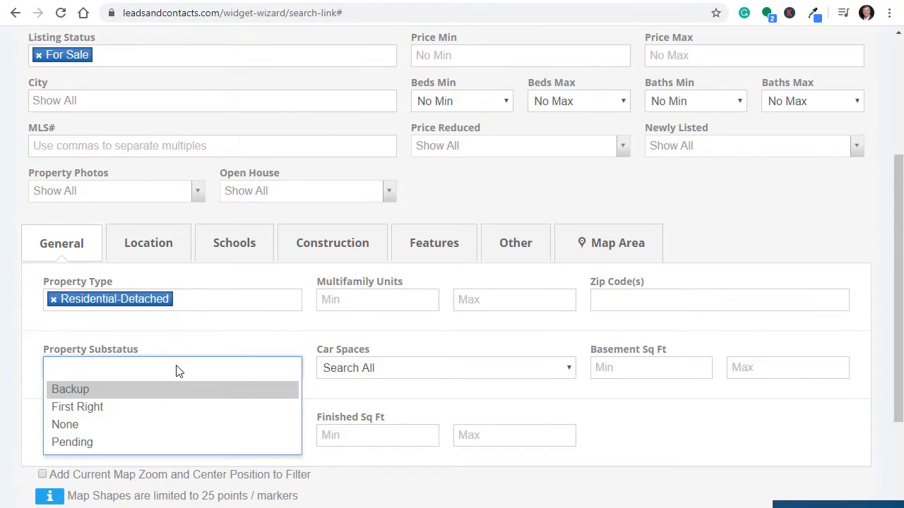
{"action": "left_click", "coordinate": [156, 391]}
{"action": "scroll", "coordinate": [191, 141], "scroll_direction": "up", "scroll_amount": 1}
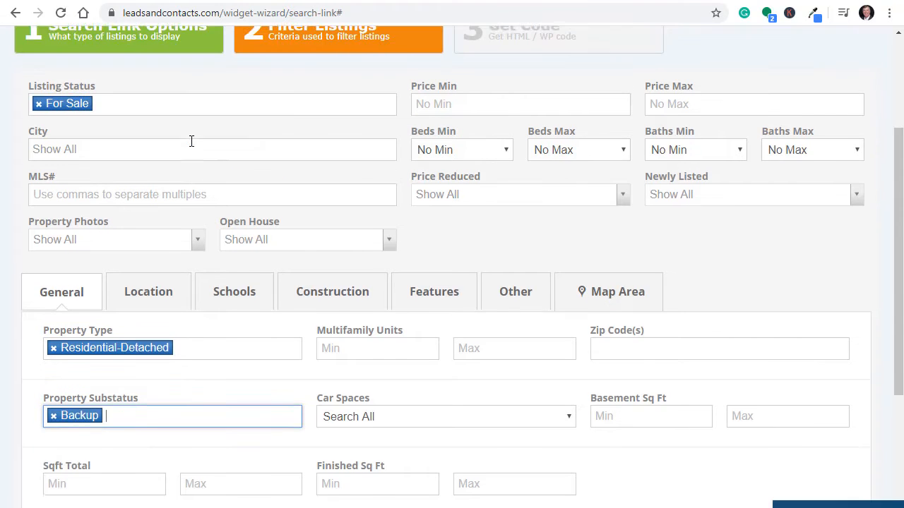
{"action": "left_click_drag", "start_coordinate": [0, 90], "coordinate": [149, 44]}
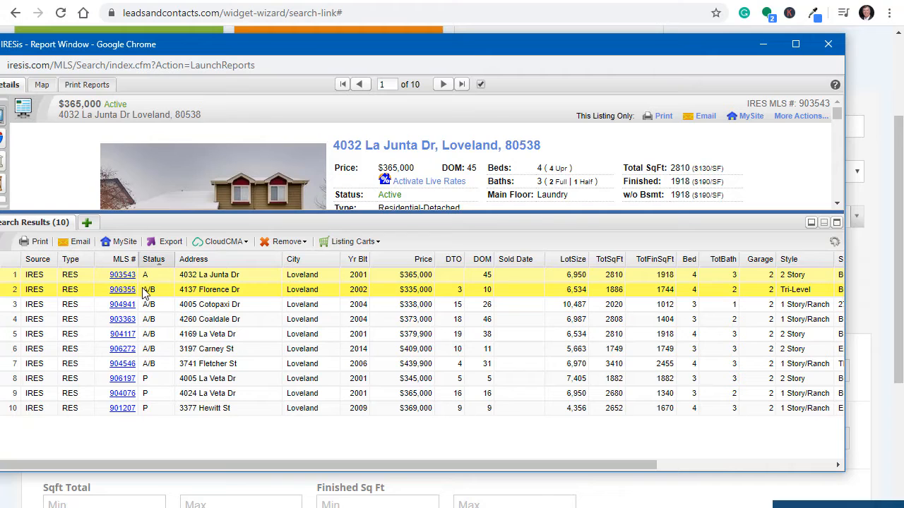
{"action": "left_click_drag", "start_coordinate": [429, 46], "coordinate": [191, 75]}
{"action": "left_click", "coordinate": [760, 57]}
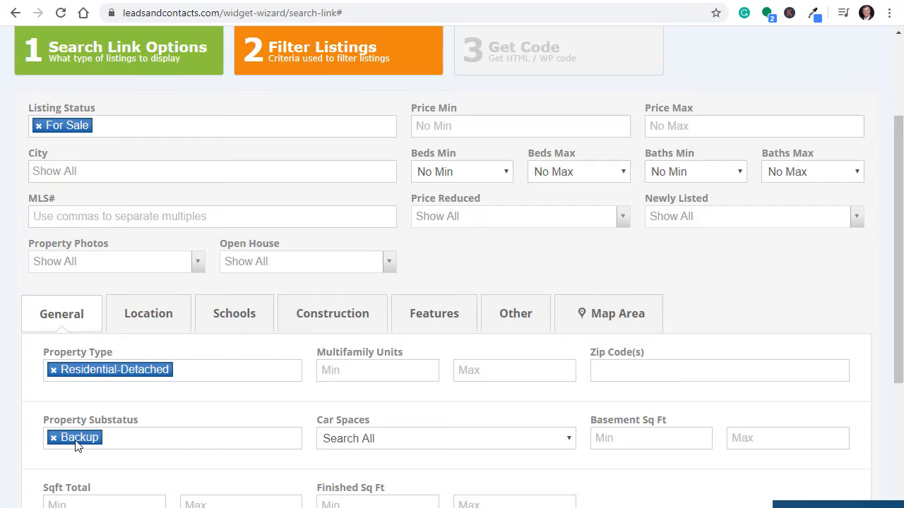
{"action": "scroll", "coordinate": [605, 230], "scroll_direction": "down", "scroll_amount": 2}
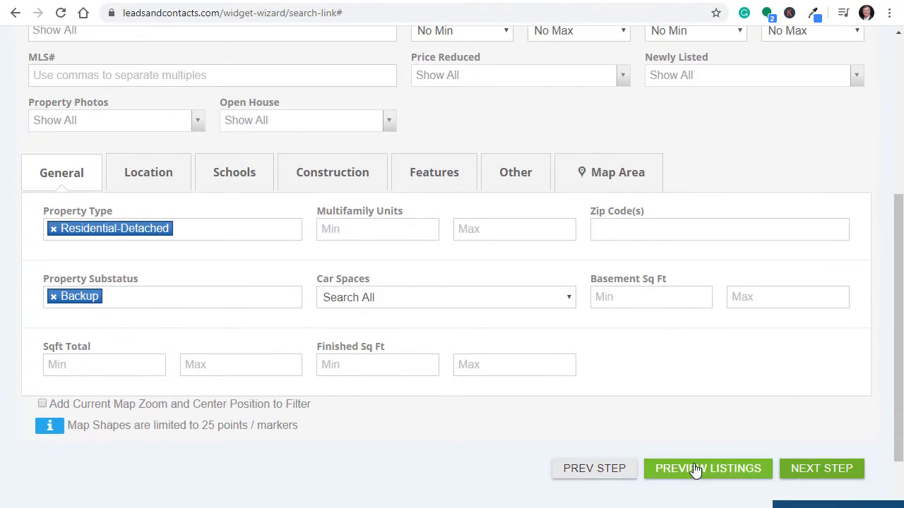
{"action": "left_click", "coordinate": [697, 471]}
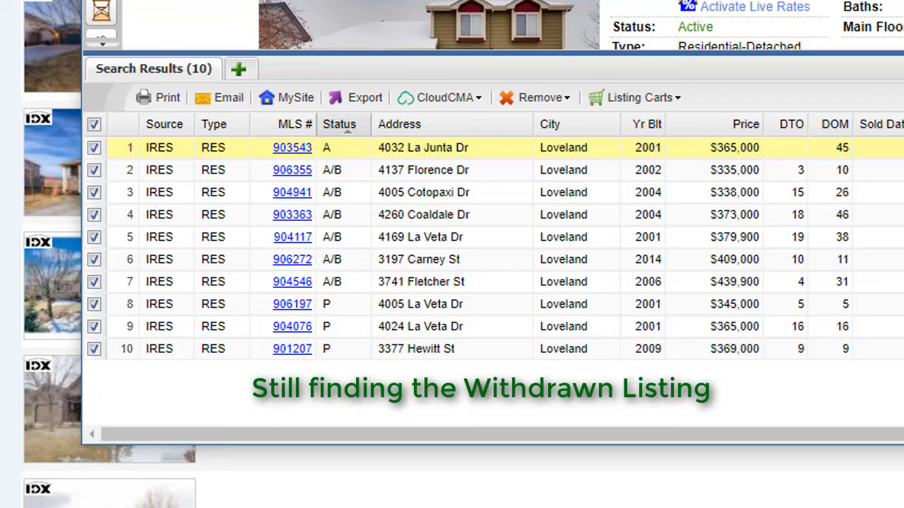
{"action": "left_click_drag", "start_coordinate": [452, 0], "coordinate": [426, 0]}
{"action": "key", "text": "alt+Tab"}
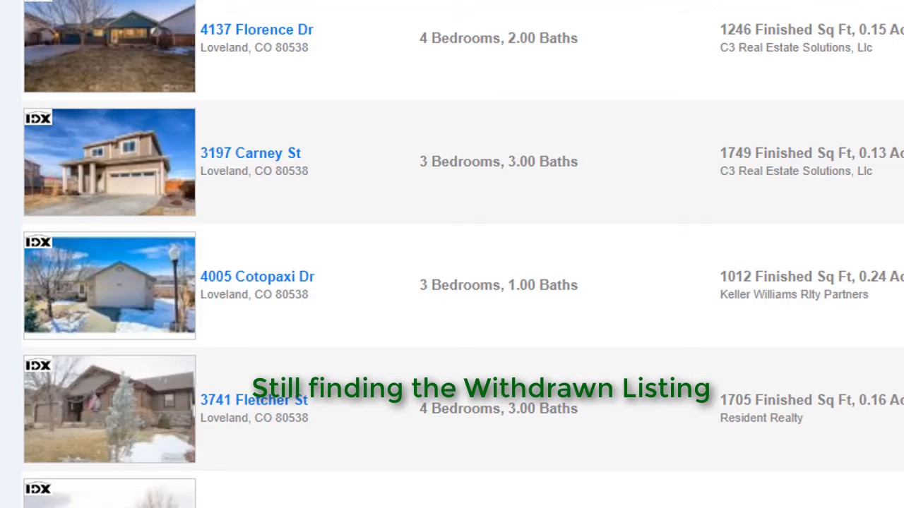
{"action": "scroll", "coordinate": [571, 158], "scroll_direction": "down", "scroll_amount": 6}
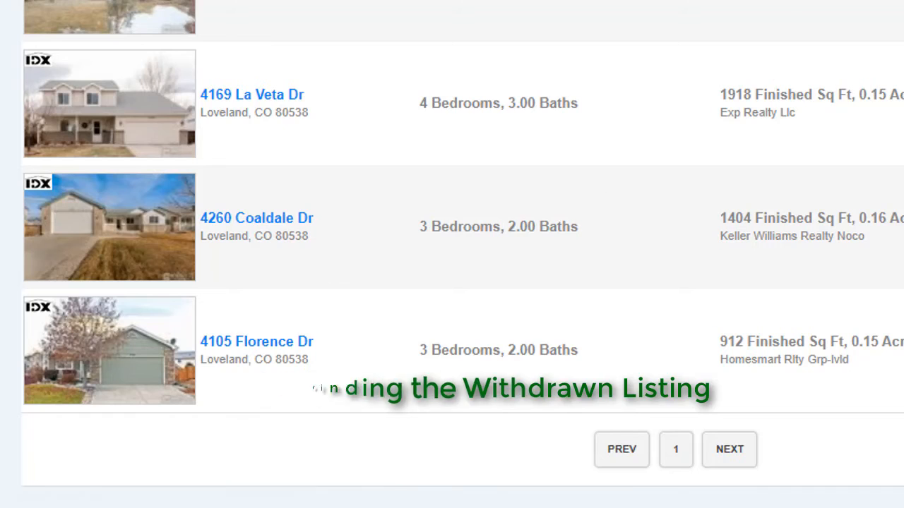
{"action": "scroll", "coordinate": [647, 22], "scroll_direction": "up", "scroll_amount": 12}
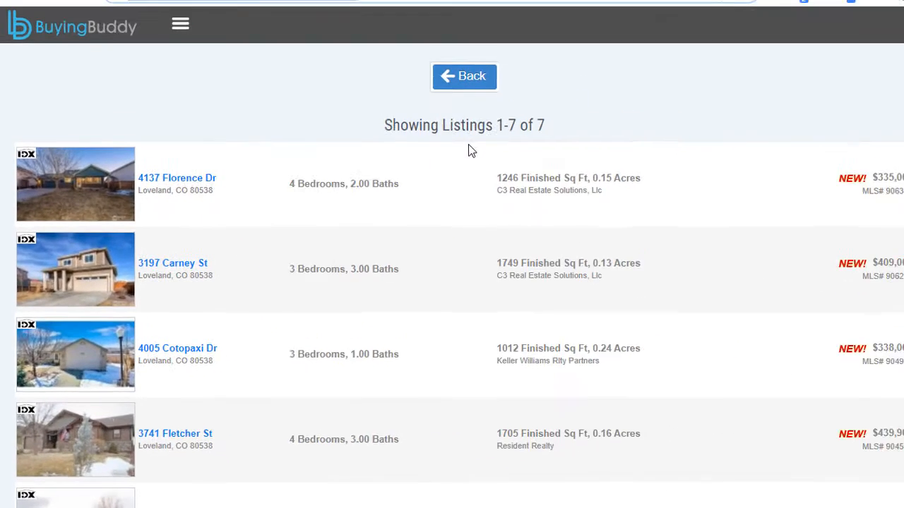
{"action": "left_click", "coordinate": [460, 80]}
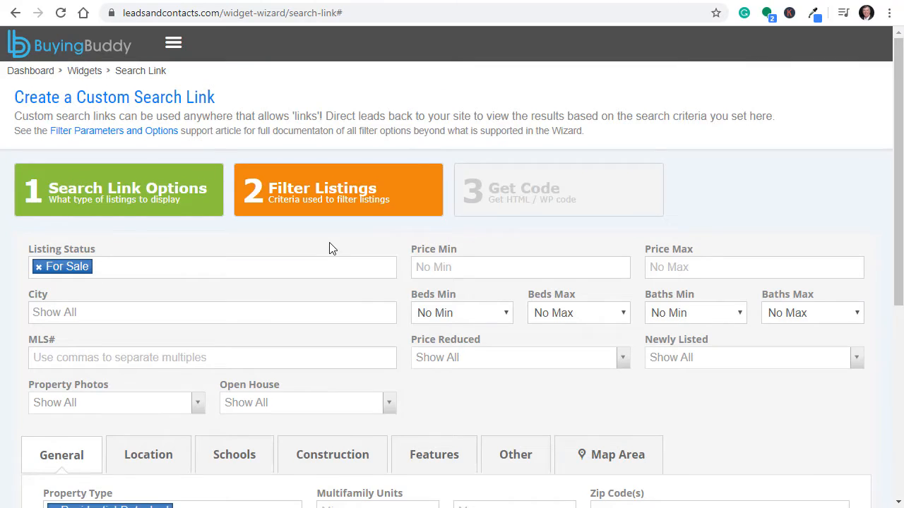
Step: Replace Backup with Pending substatus, set Listing Status to Under Contract, and preview: no results
{"action": "scroll", "coordinate": [330, 247], "scroll_direction": "down", "scroll_amount": 3}
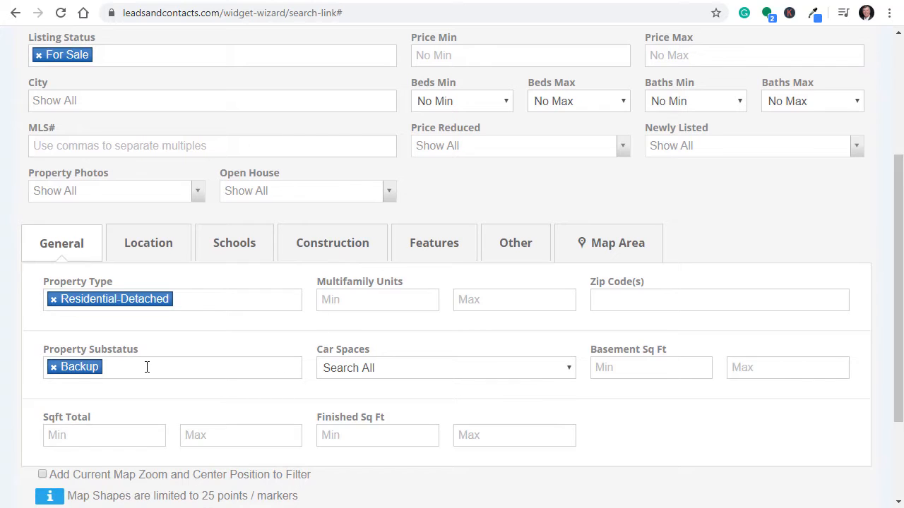
{"action": "left_click", "coordinate": [54, 368]}
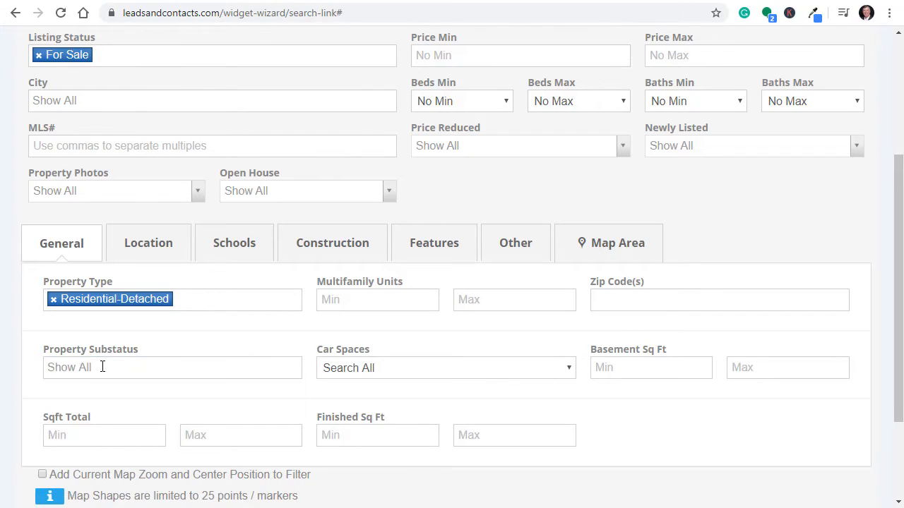
{"action": "left_click", "coordinate": [101, 366]}
{"action": "left_click", "coordinate": [106, 443]}
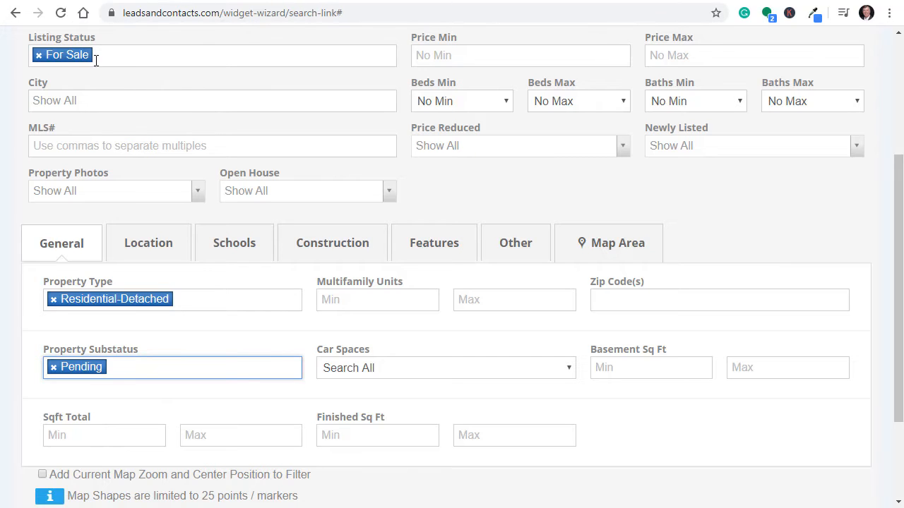
{"action": "left_click", "coordinate": [39, 56]}
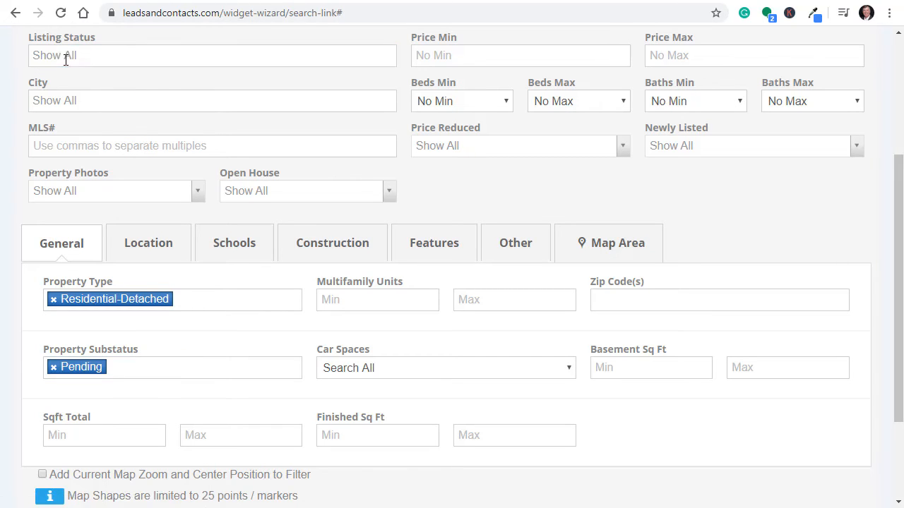
{"action": "left_click", "coordinate": [66, 60]}
{"action": "left_click", "coordinate": [71, 95]}
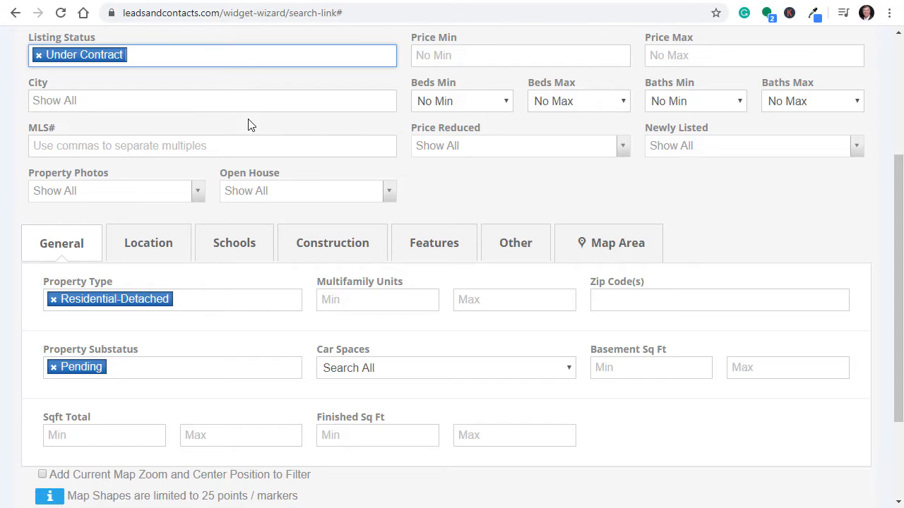
{"action": "scroll", "coordinate": [336, 346], "scroll_direction": "down", "scroll_amount": 3}
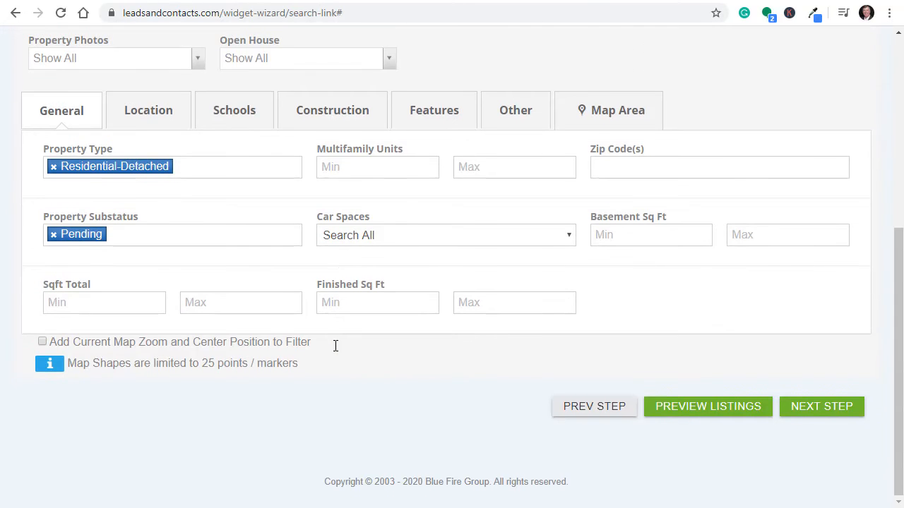
{"action": "left_click", "coordinate": [690, 413]}
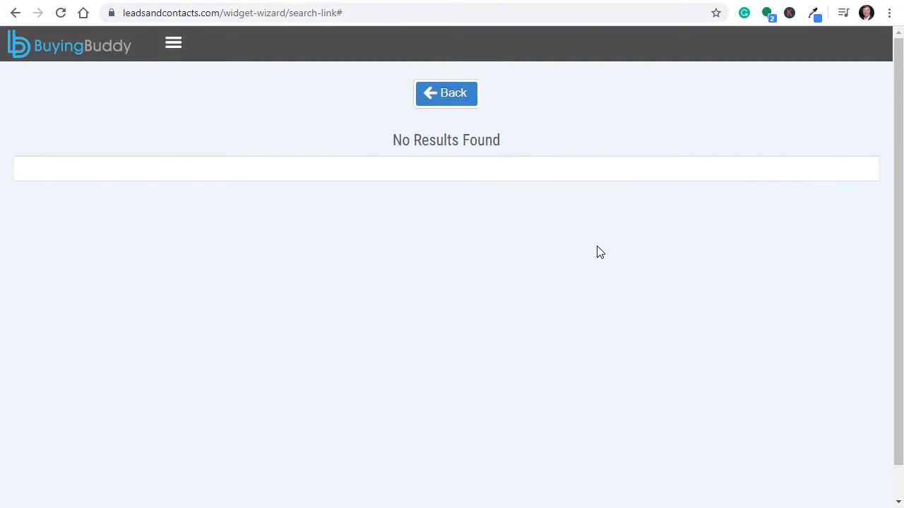
{"action": "left_click", "coordinate": [451, 96]}
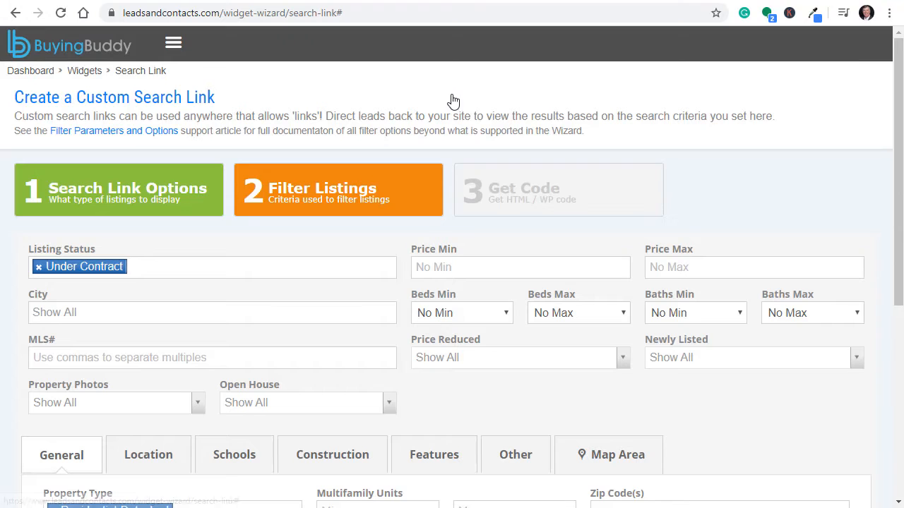
Step: Clear Under Contract so Listing Status shows all, and preview again: still no results
{"action": "left_click", "coordinate": [39, 267]}
{"action": "scroll", "coordinate": [247, 236], "scroll_direction": "down", "scroll_amount": 4}
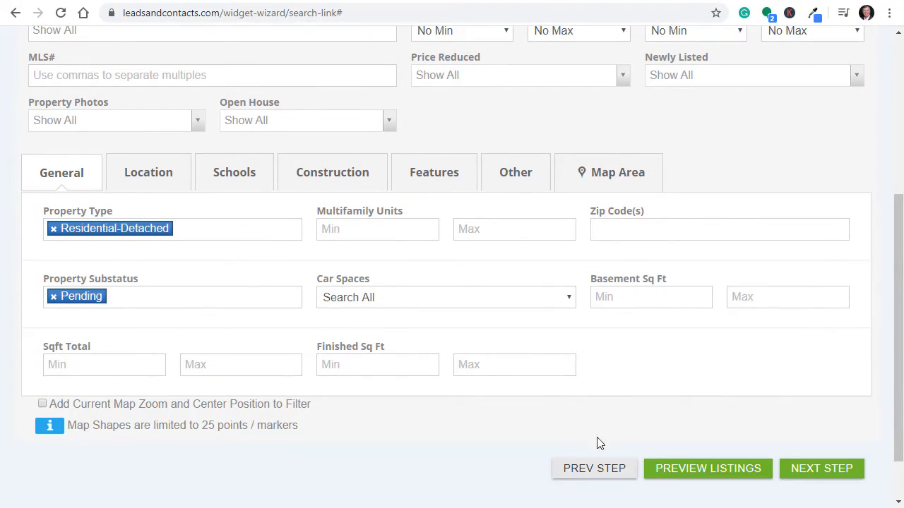
{"action": "left_click", "coordinate": [716, 475]}
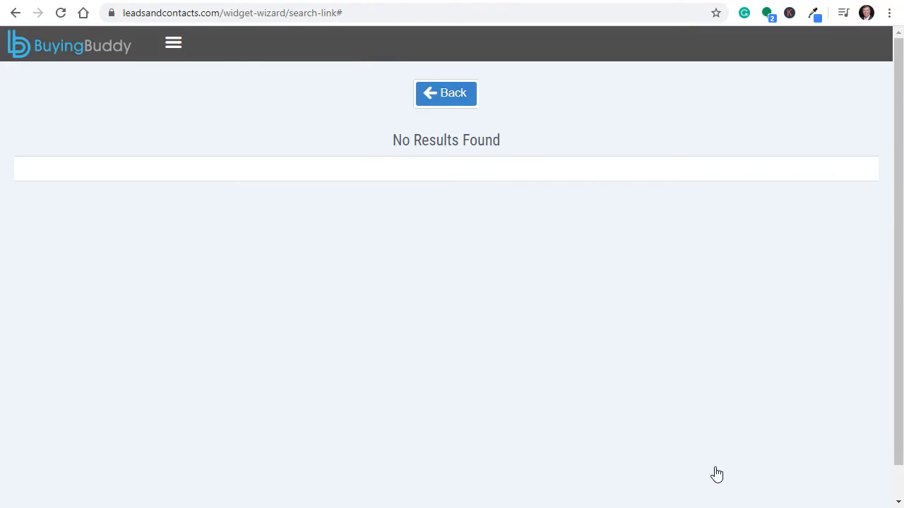
{"action": "left_click", "coordinate": [433, 96]}
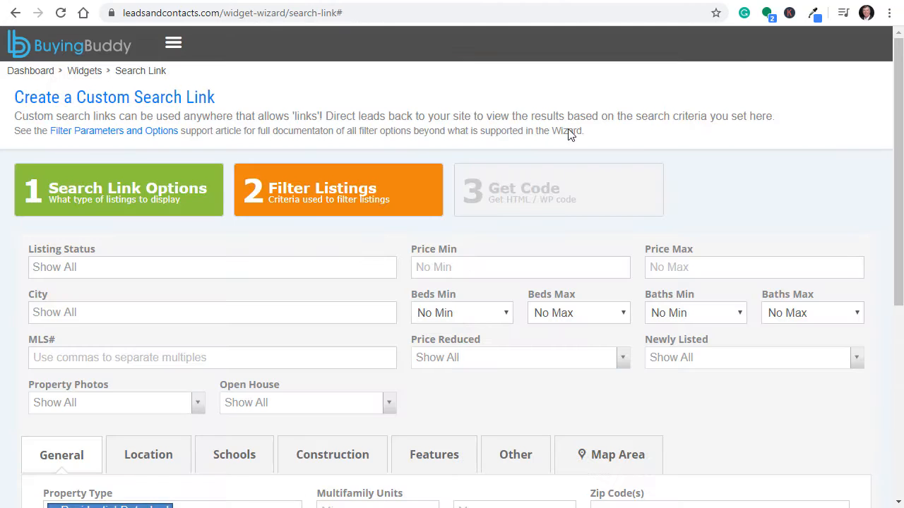
Step: Confirm Pending isn't among the Listing Status options, then remove the Pending substatus tag
{"action": "scroll", "coordinate": [183, 258], "scroll_direction": "down", "scroll_amount": 2}
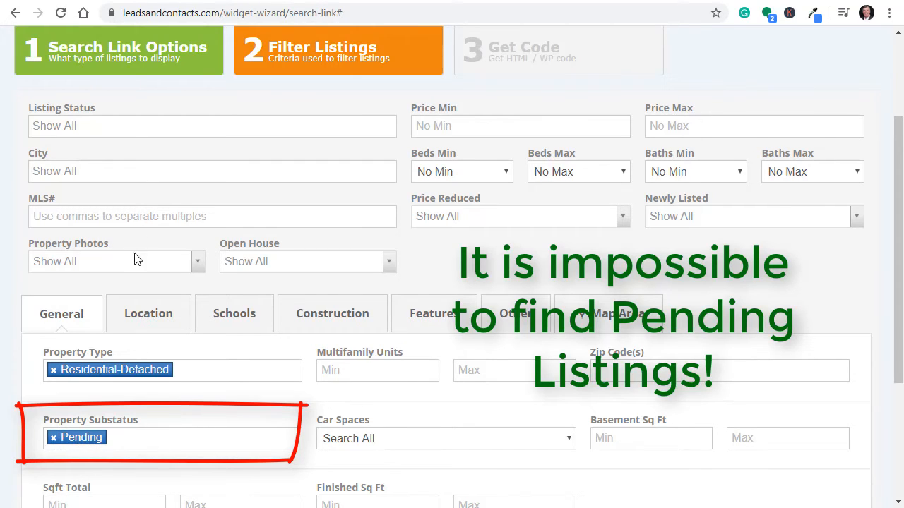
{"action": "left_click", "coordinate": [71, 128]}
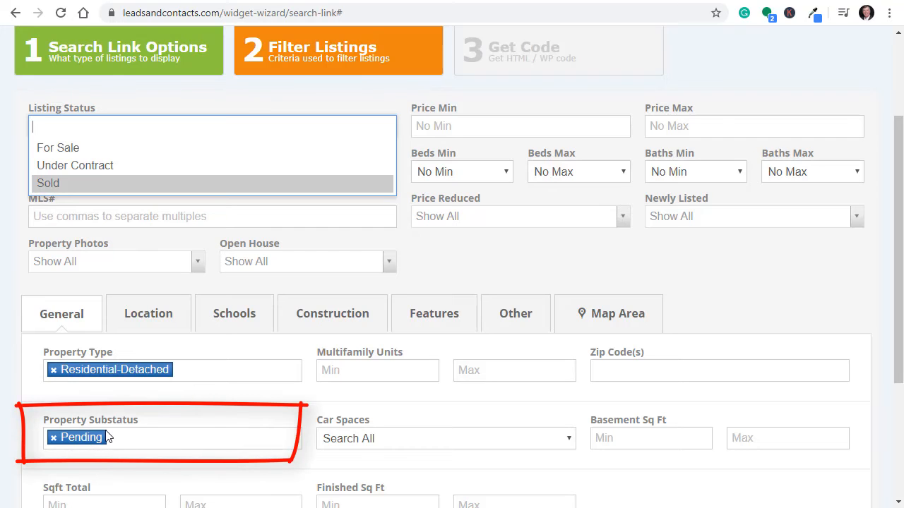
{"action": "left_click", "coordinate": [57, 443]}
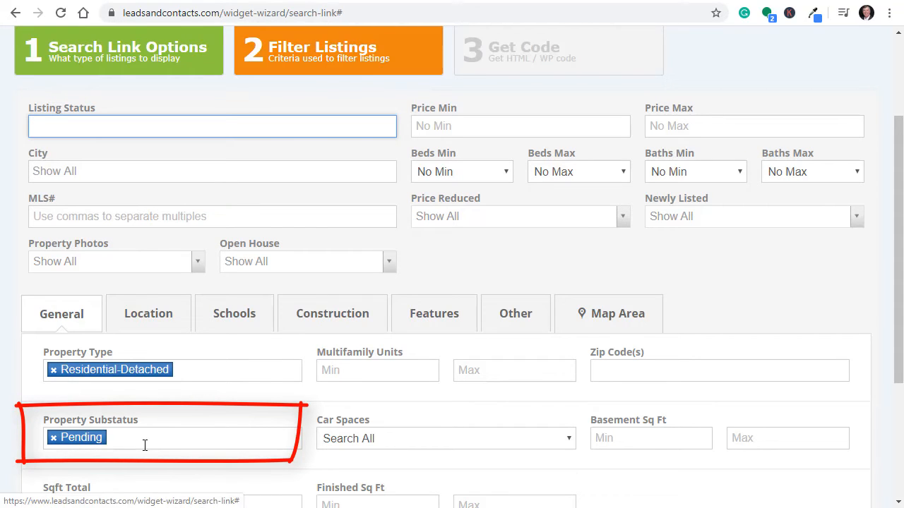
{"action": "left_click", "coordinate": [54, 438]}
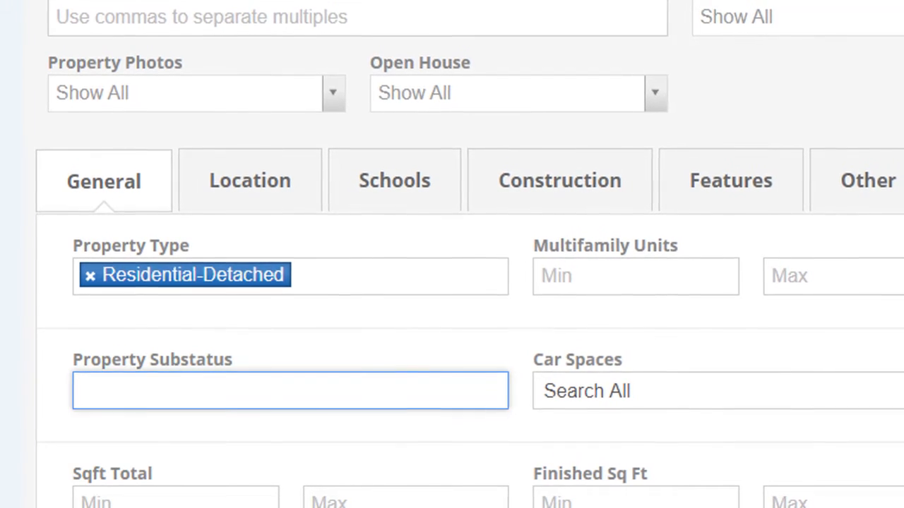
Step: Look over the 10 IRES Loveland results, narrow the report window, and bring the search link wizard forward
{"action": "scroll", "coordinate": [445, 128], "scroll_direction": "up", "scroll_amount": 2}
{"action": "scroll", "coordinate": [433, 147], "scroll_direction": "down", "scroll_amount": 3}
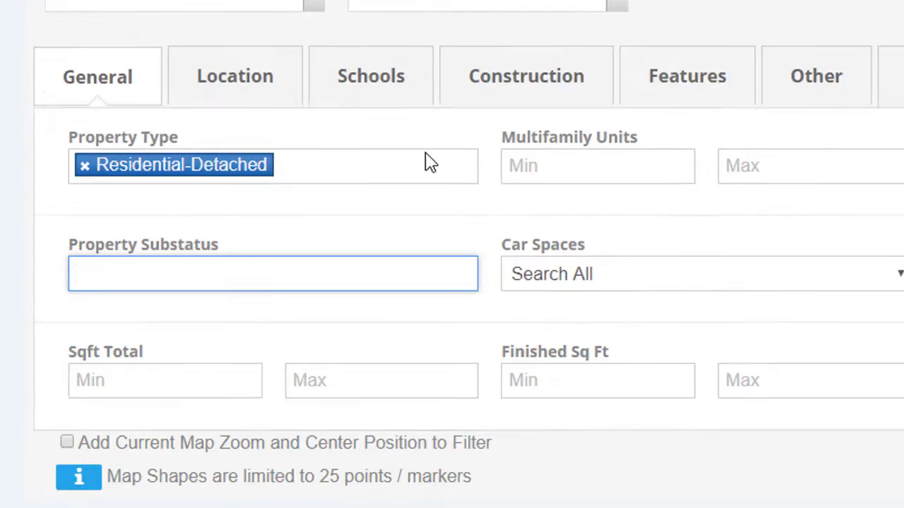
{"action": "scroll", "coordinate": [431, 162], "scroll_direction": "down", "scroll_amount": 3}
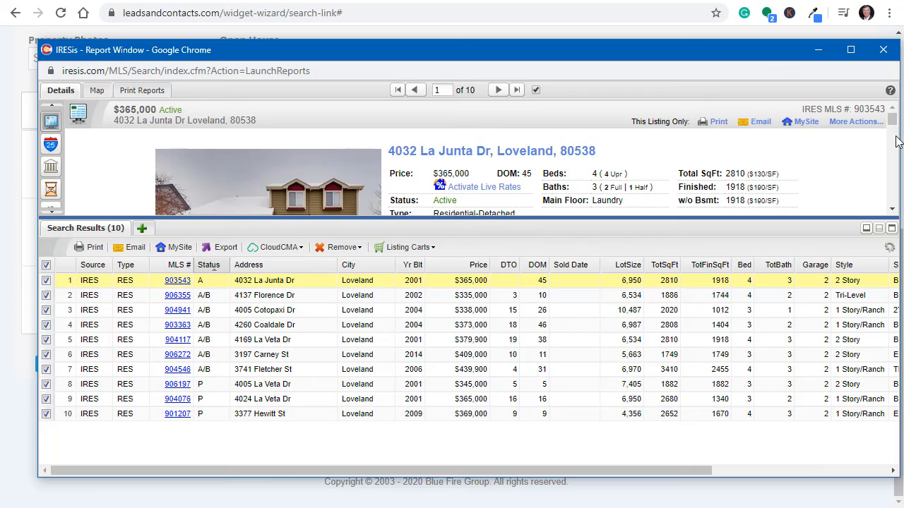
{"action": "left_click_drag", "start_coordinate": [897, 137], "coordinate": [860, 142]}
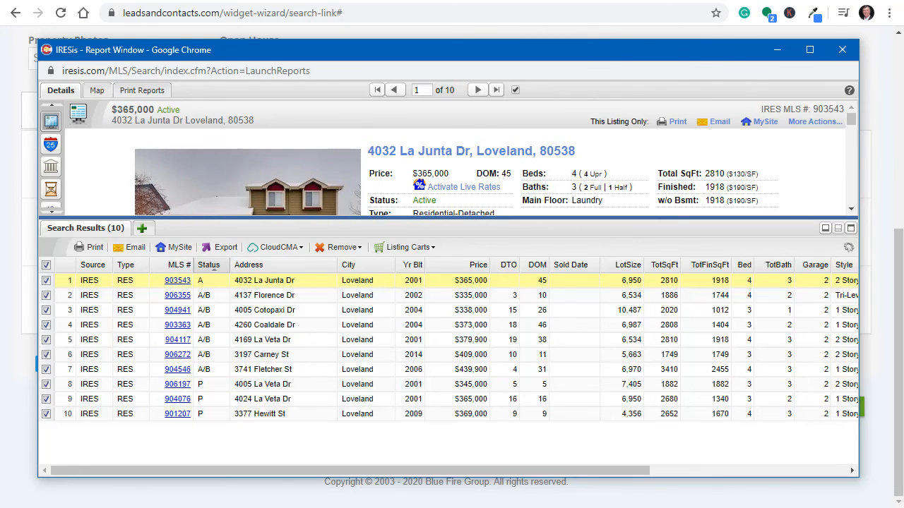
{"action": "left_click", "coordinate": [770, 18]}
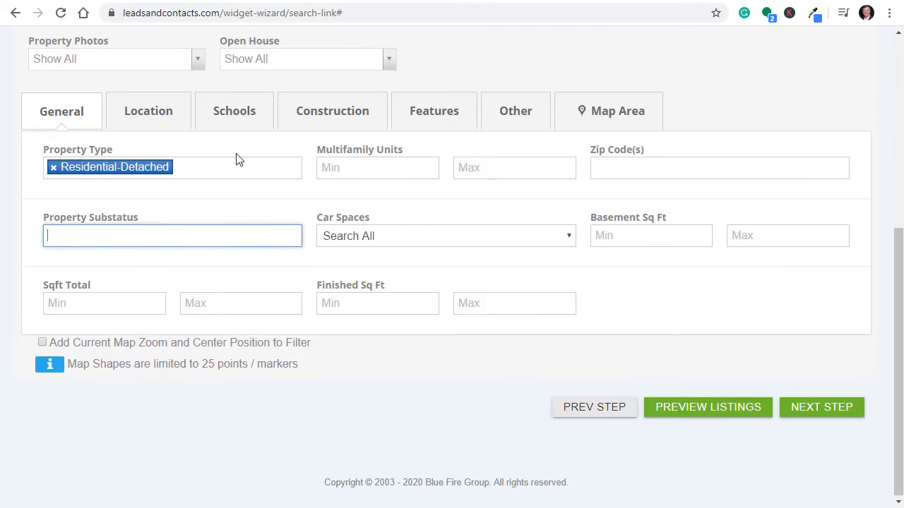
{"action": "scroll", "coordinate": [238, 159], "scroll_direction": "up", "scroll_amount": 5}
Step: Set Listing Status to For Sale and Property Substatus to None, then switch to the help ticket slide
{"action": "left_click", "coordinate": [143, 265]}
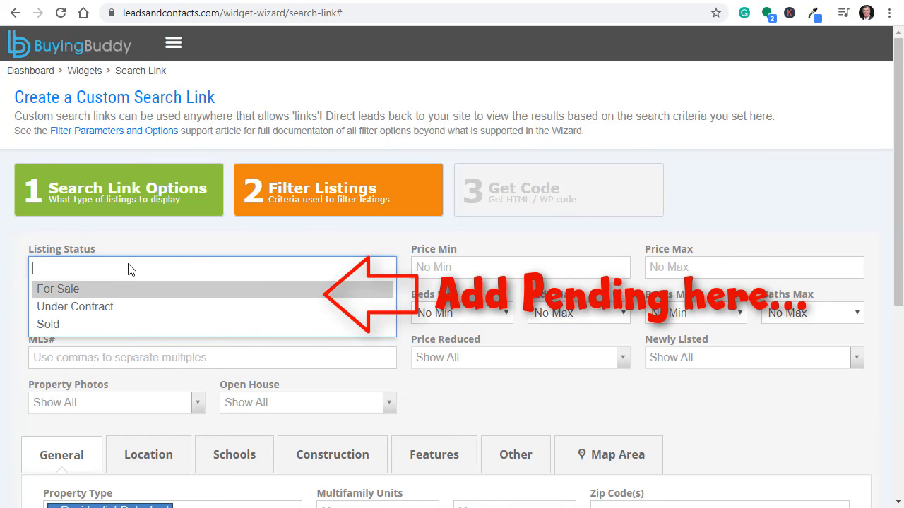
{"action": "scroll", "coordinate": [129, 270], "scroll_direction": "down", "scroll_amount": 3}
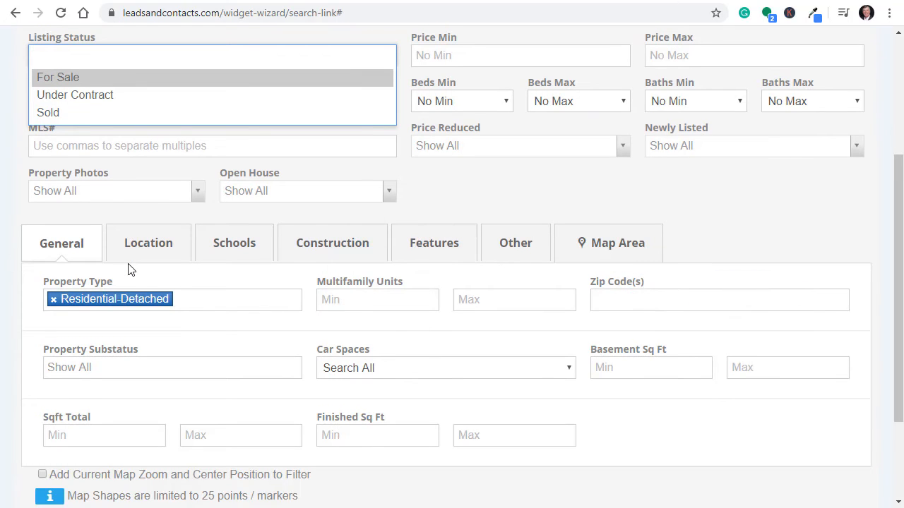
{"action": "scroll", "coordinate": [129, 270], "scroll_direction": "up", "scroll_amount": 3}
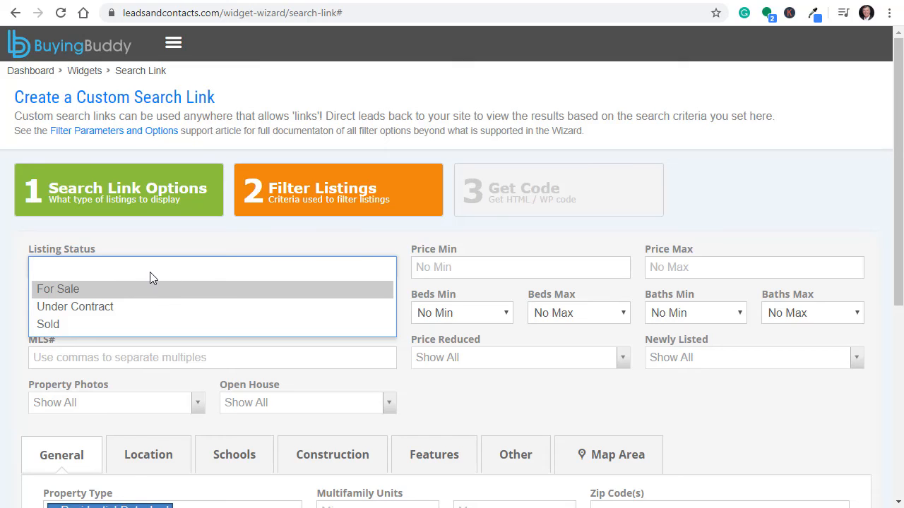
{"action": "left_click", "coordinate": [71, 289]}
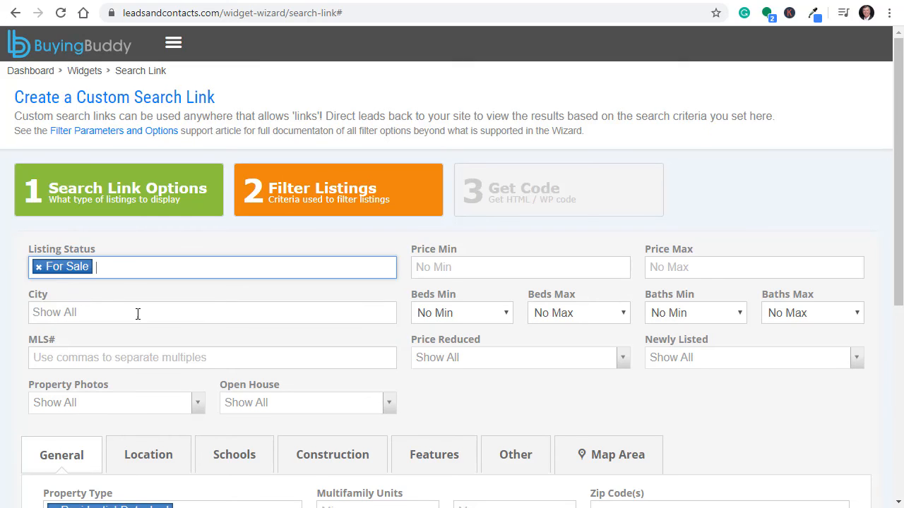
{"action": "scroll", "coordinate": [138, 313], "scroll_direction": "down", "scroll_amount": 4}
{"action": "left_click", "coordinate": [135, 298]}
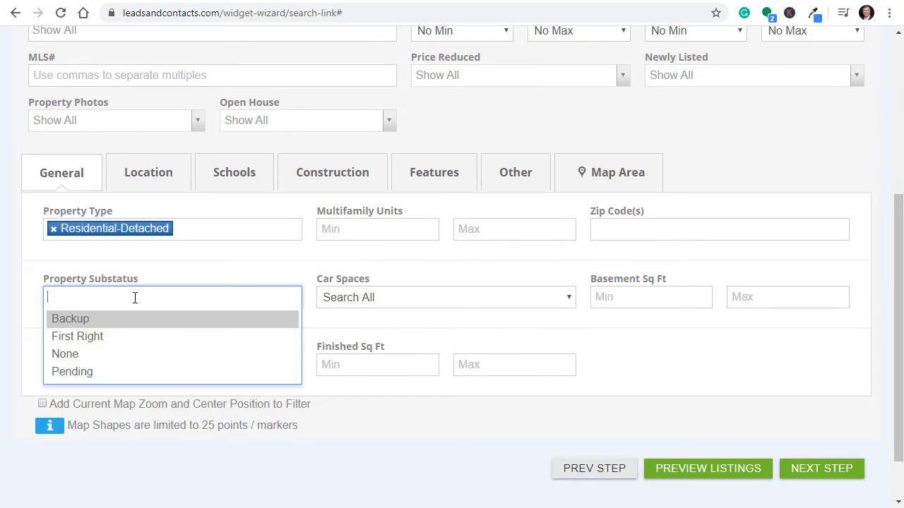
{"action": "left_click", "coordinate": [97, 354]}
{"action": "scroll", "coordinate": [223, 268], "scroll_direction": "up", "scroll_amount": 4}
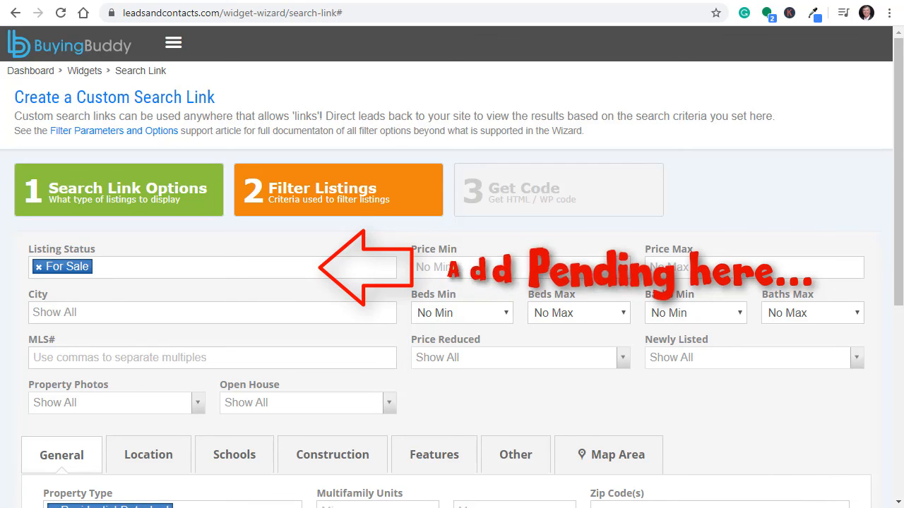
{"action": "key", "text": "alt+Tab"}
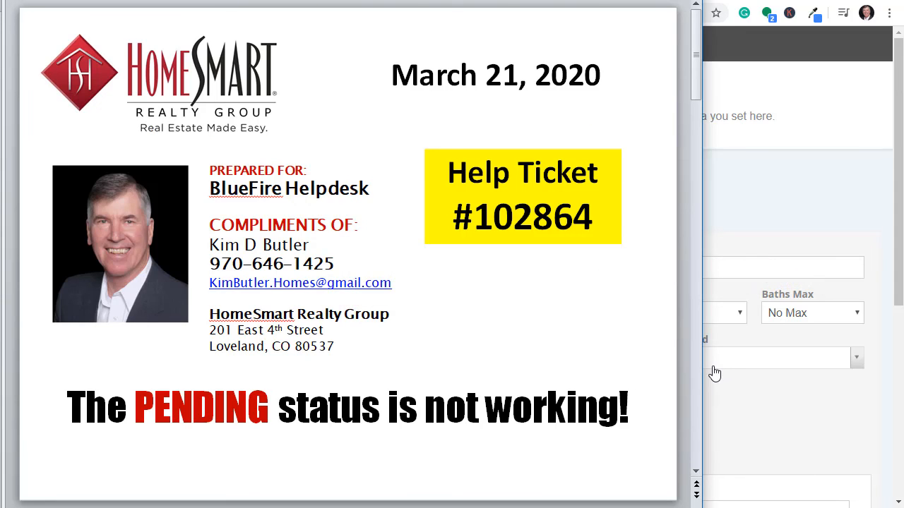